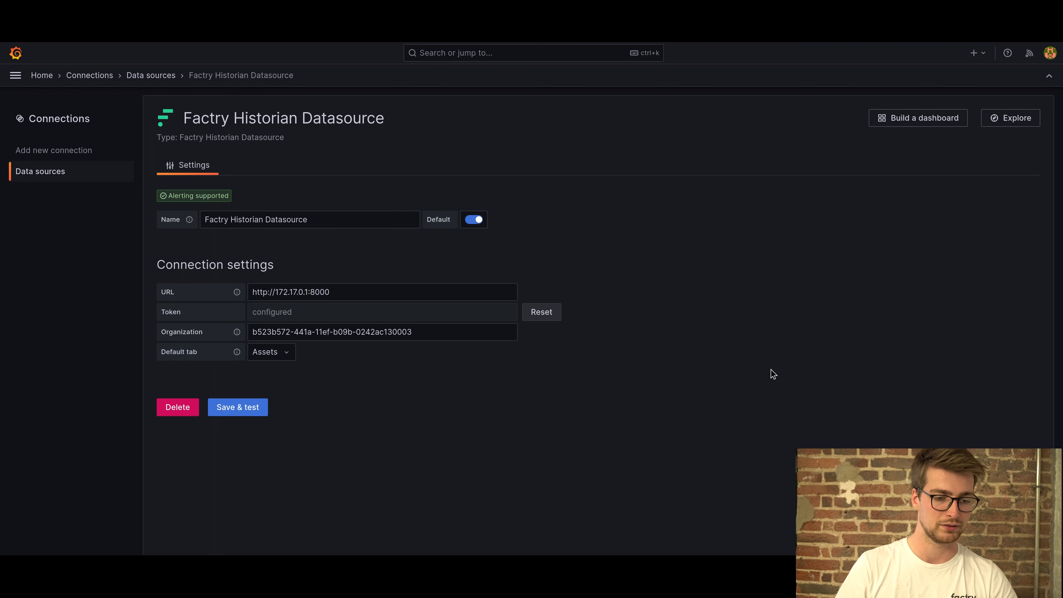
# Step: Start a new dashboard with a panel that uses the Factry Historian Datasource
pyautogui.click(922, 118)
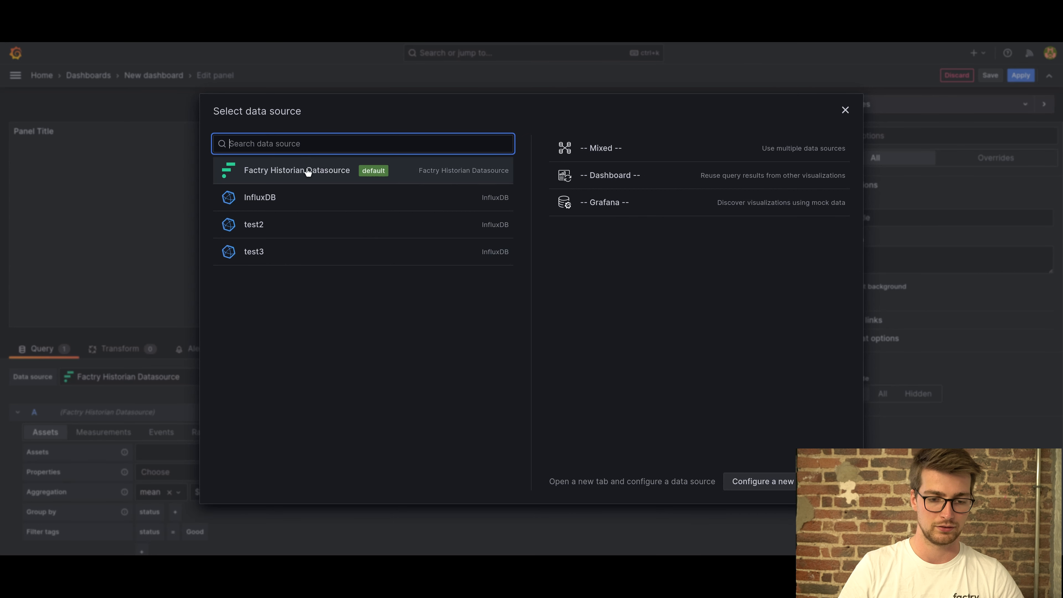
pyautogui.click(308, 172)
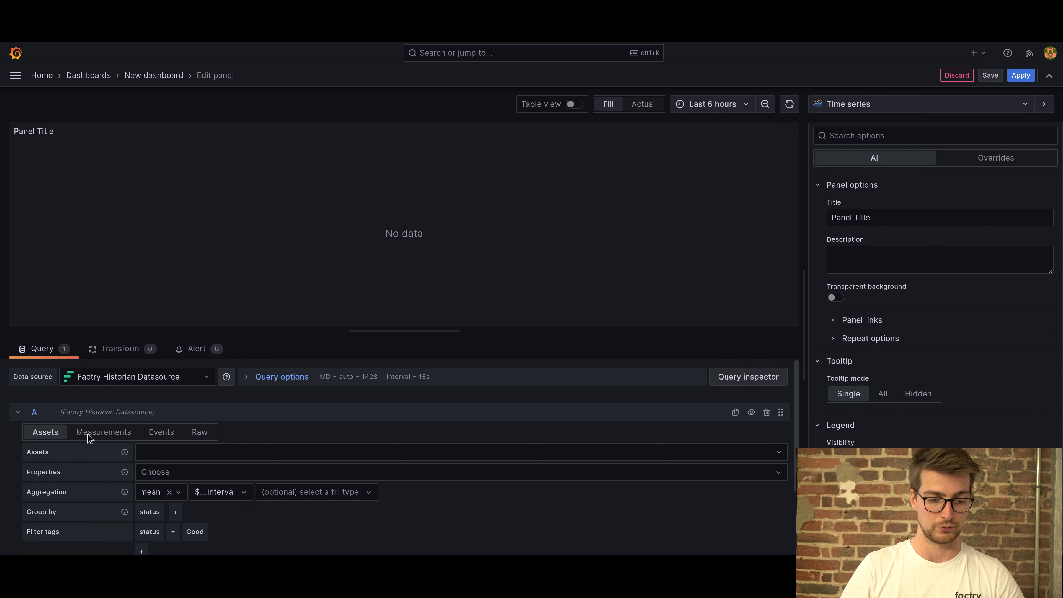
# Step: Query the Level property of the Line 1\\Mixer asset and set the time range to the last 24 hours
pyautogui.click(161, 453)
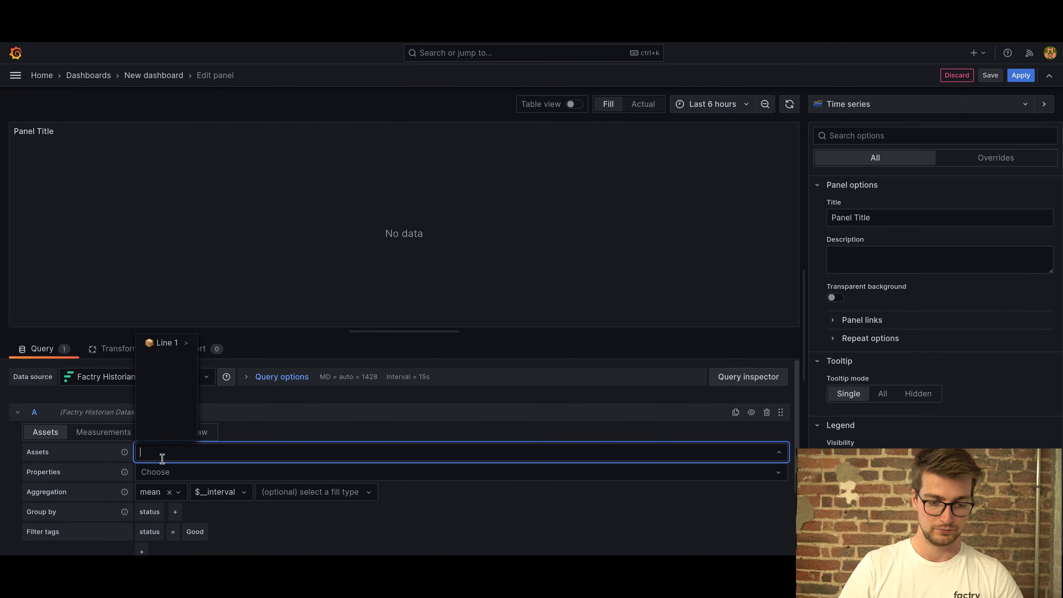
pyautogui.click(180, 346)
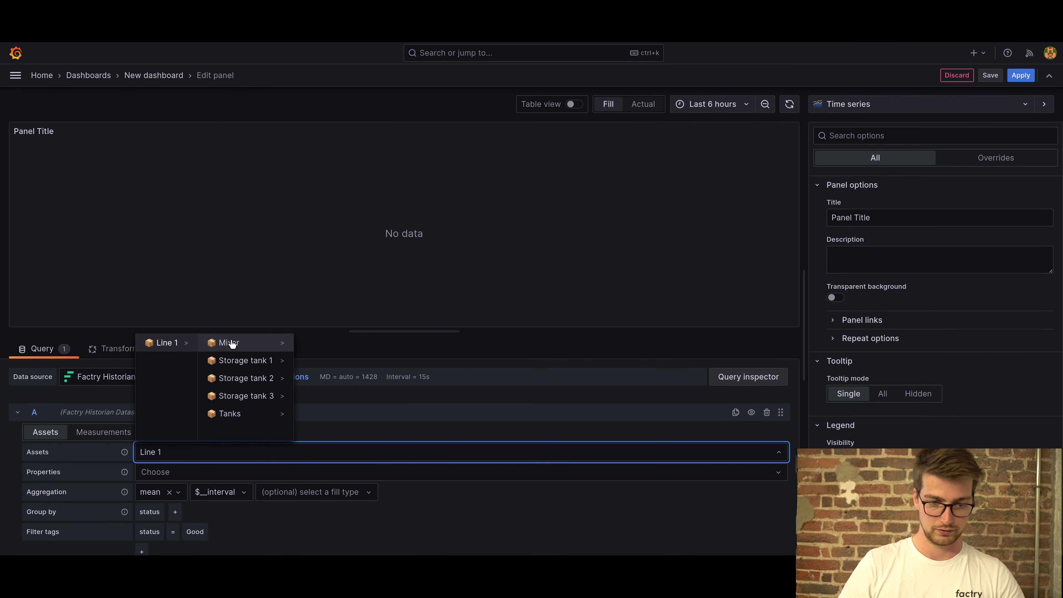
pyautogui.click(230, 343)
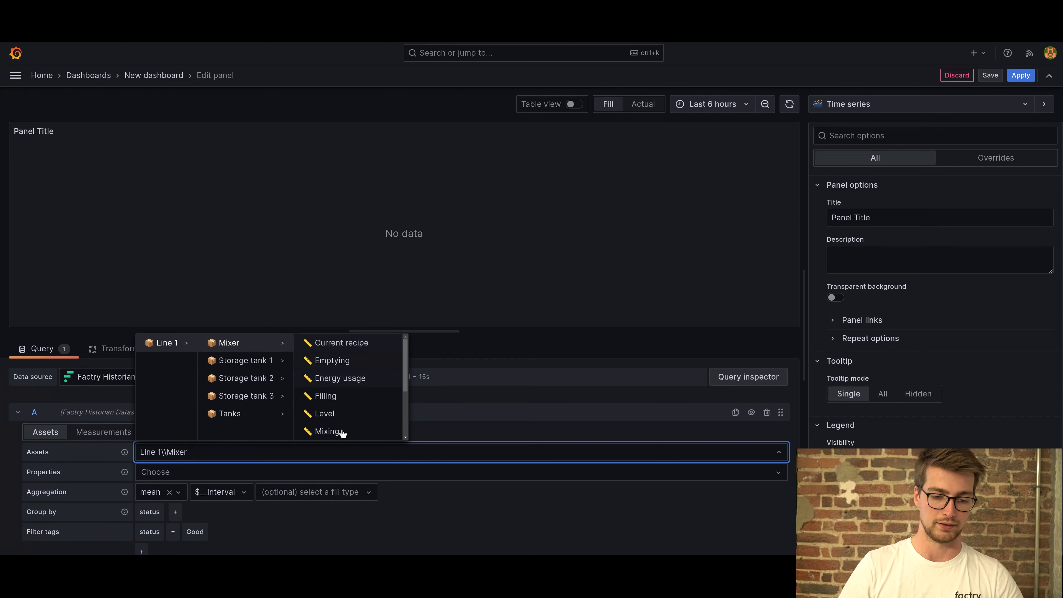
pyautogui.click(333, 414)
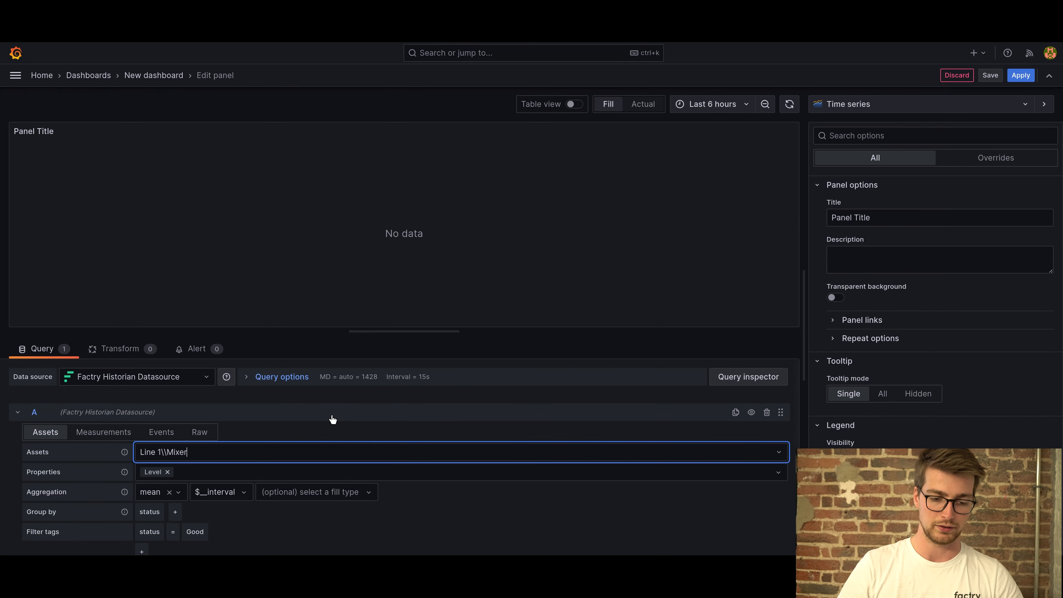
pyautogui.click(711, 111)
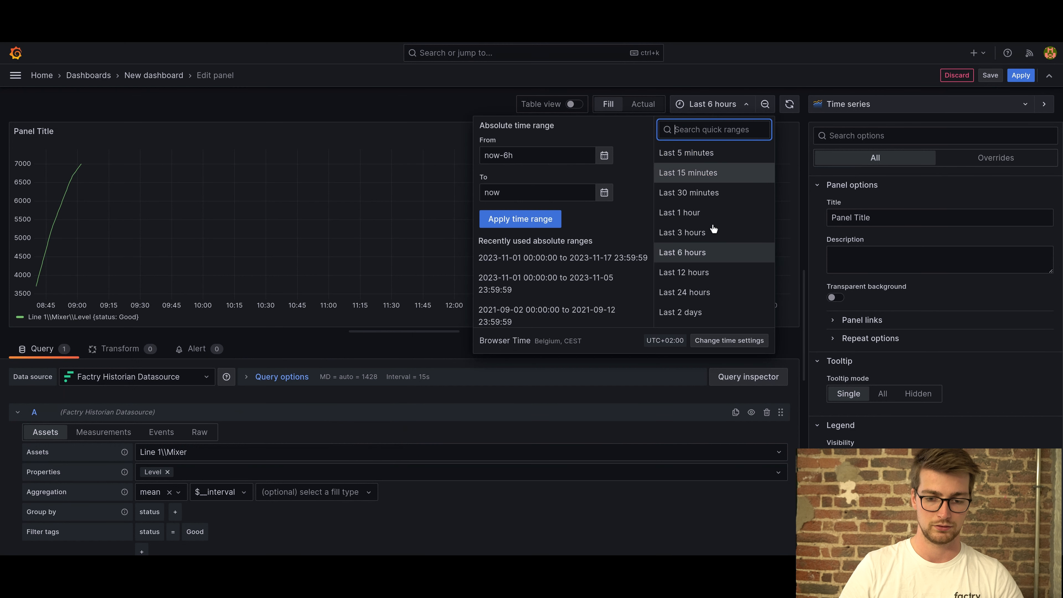
pyautogui.click(684, 300)
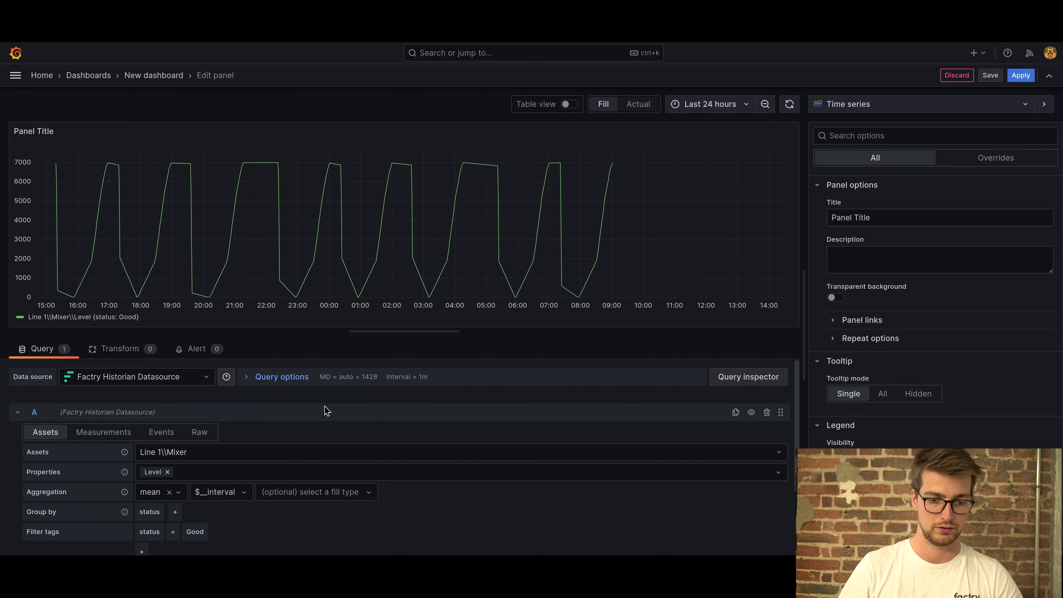
# Step: Switch to a measurement query on simulator/line_1/M1/M1T/level and apply the panel to the dashboard
pyautogui.click(111, 433)
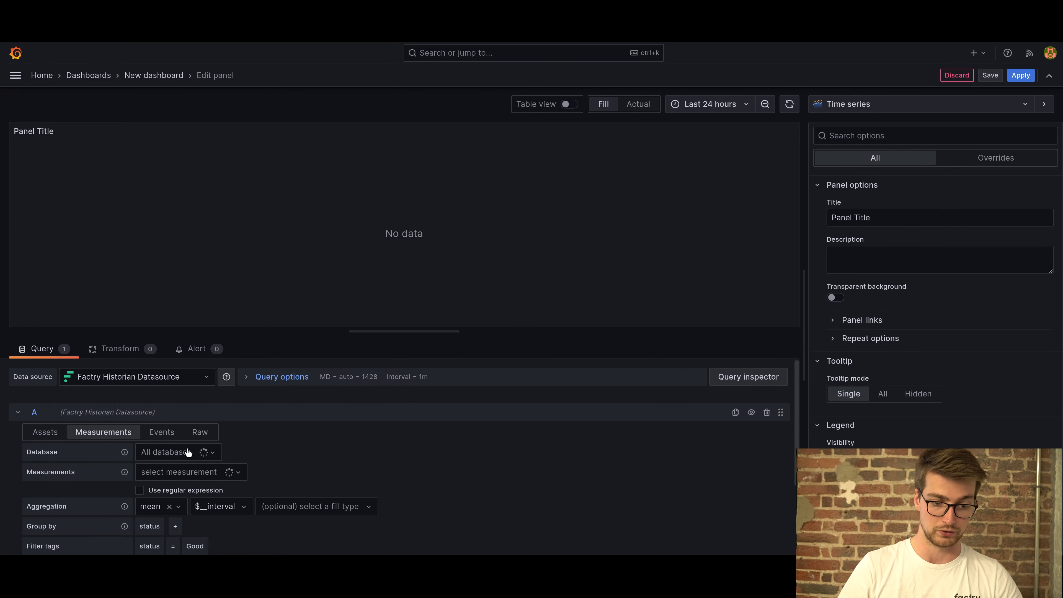
pyautogui.click(171, 472)
pyautogui.write('level')
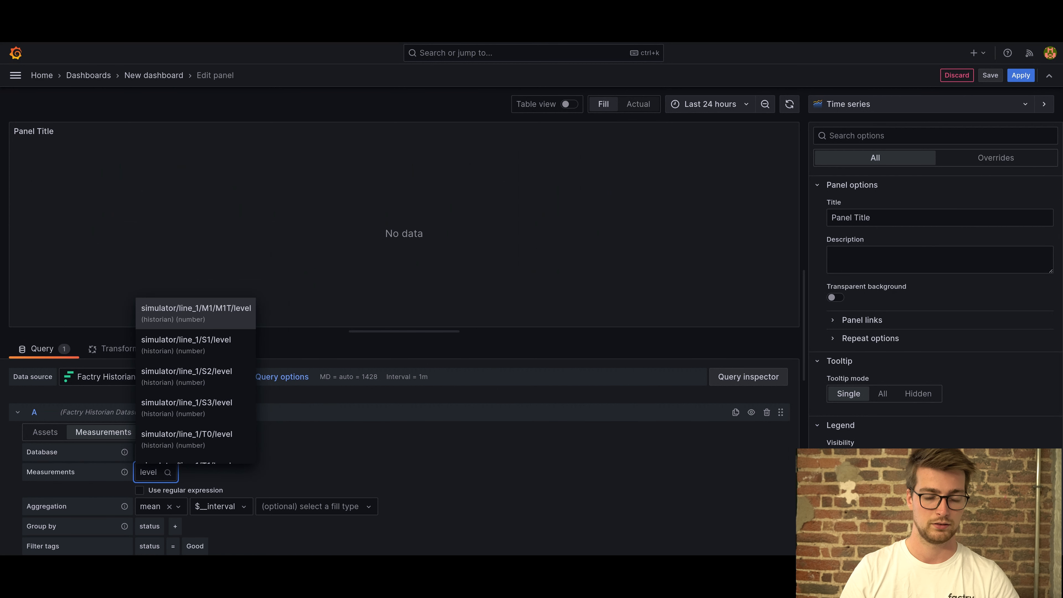
pyautogui.click(172, 312)
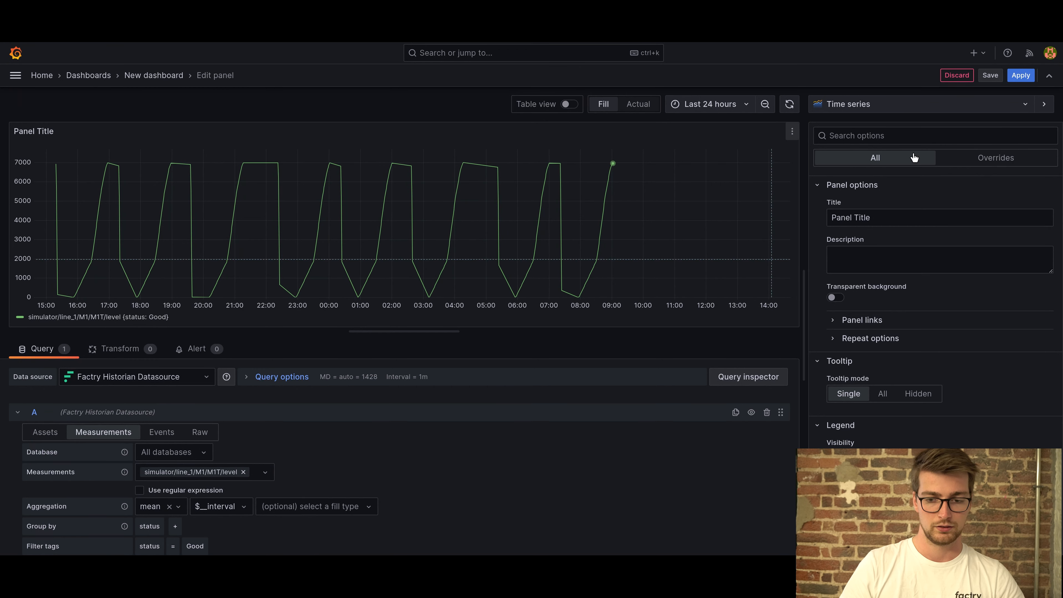
pyautogui.click(1020, 75)
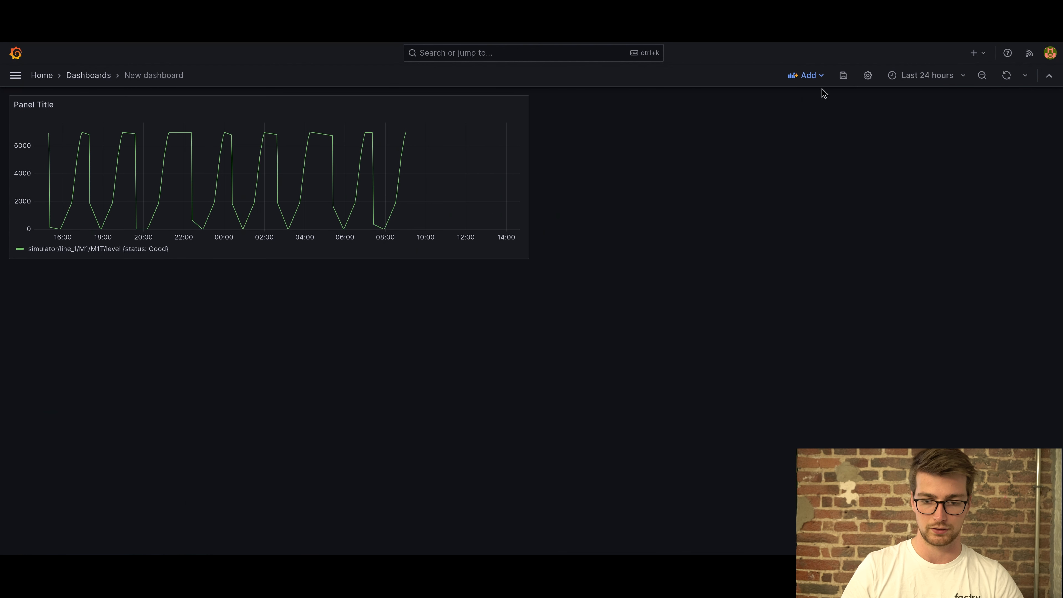
# Step: Add a second visualization with an event query on the Line 1\\Mixer asset
pyautogui.click(807, 76)
pyautogui.click(797, 104)
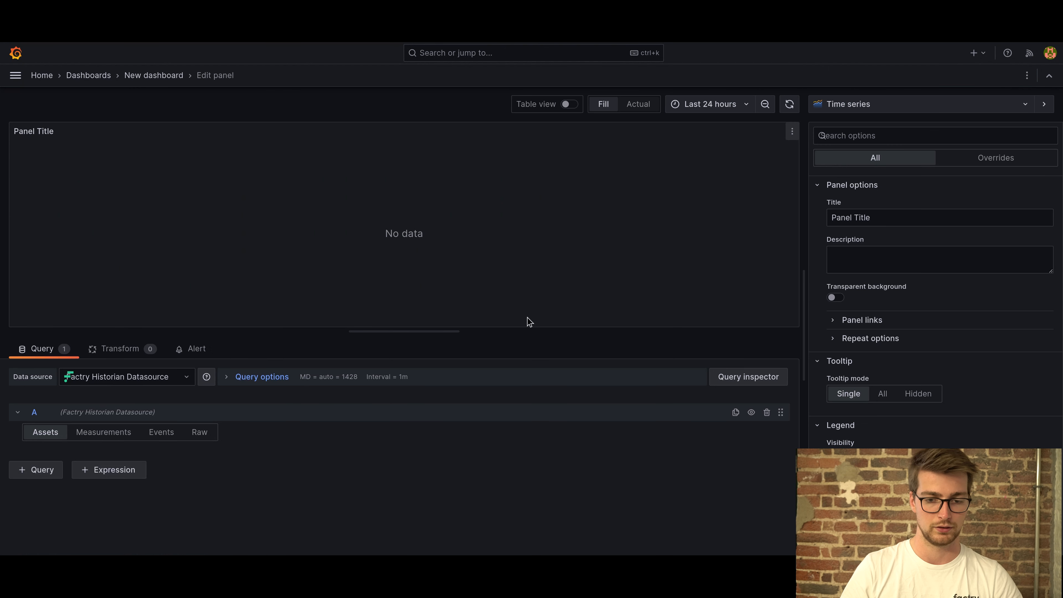
pyautogui.click(155, 434)
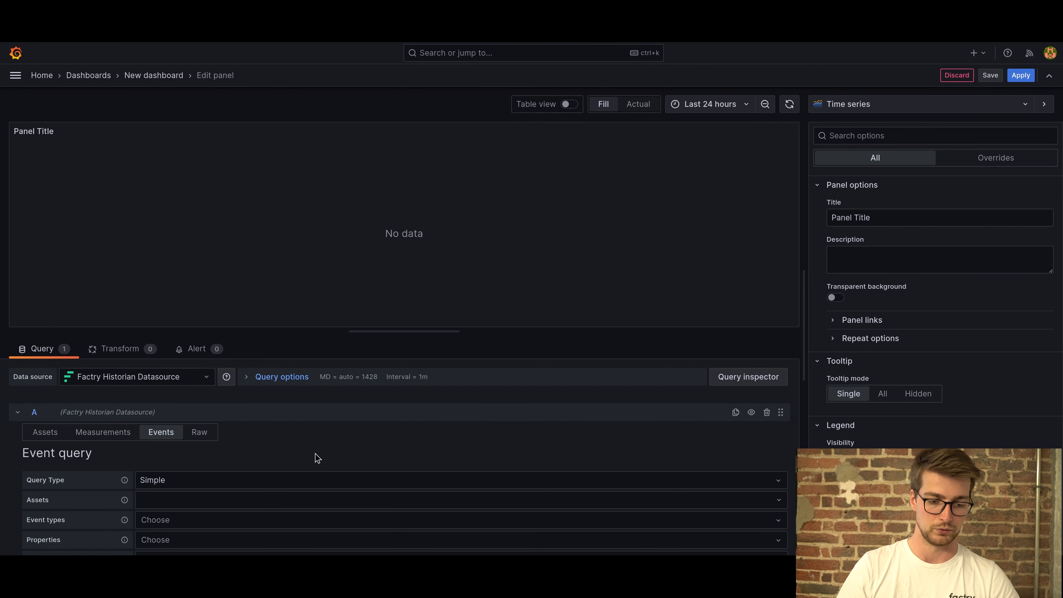
pyautogui.scroll(-2, 314, 454)
pyautogui.click(173, 433)
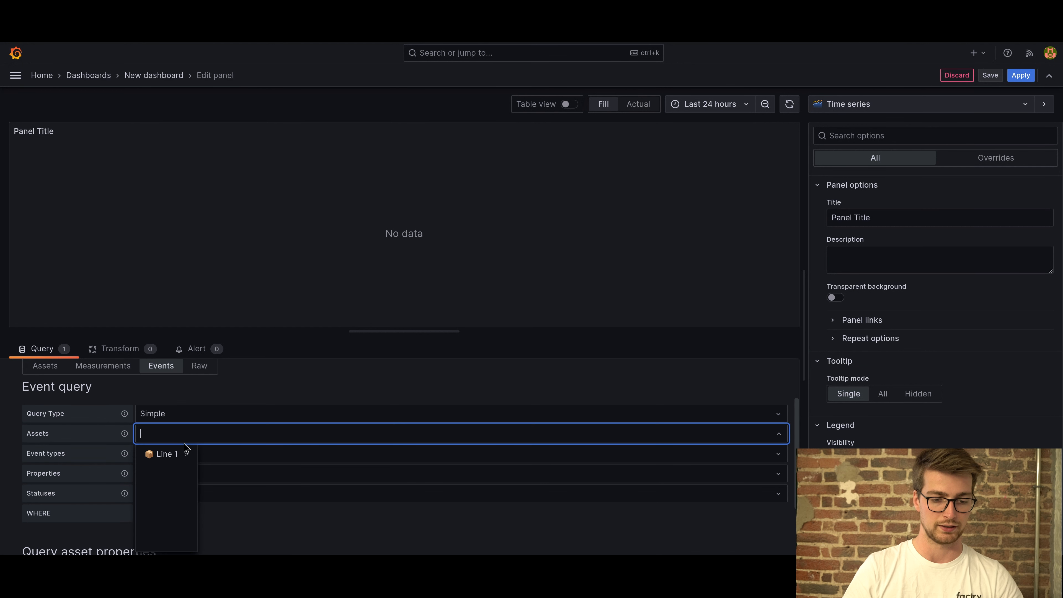
pyautogui.click(159, 457)
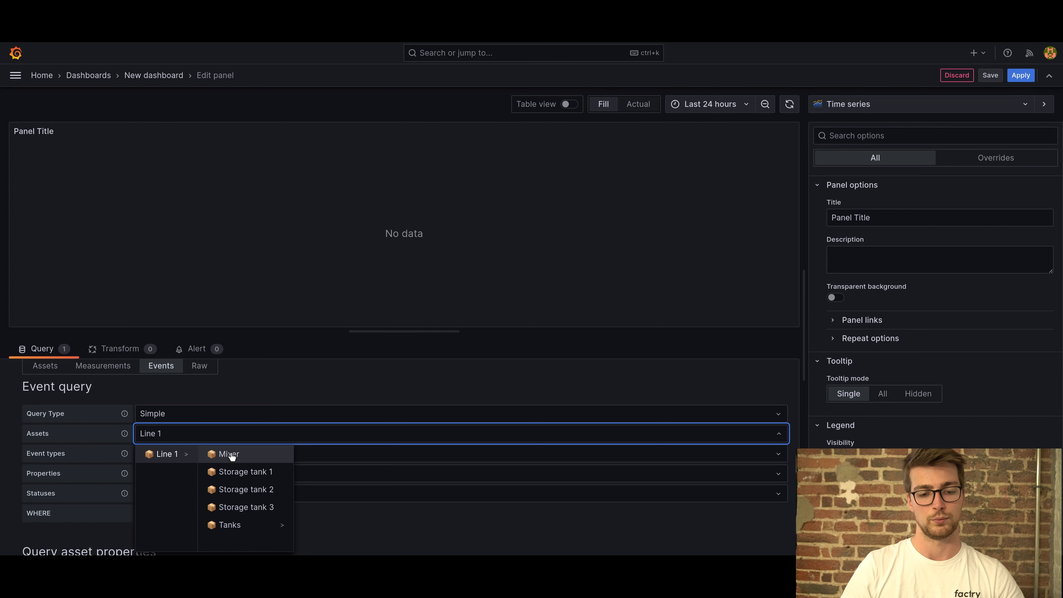
pyautogui.click(231, 456)
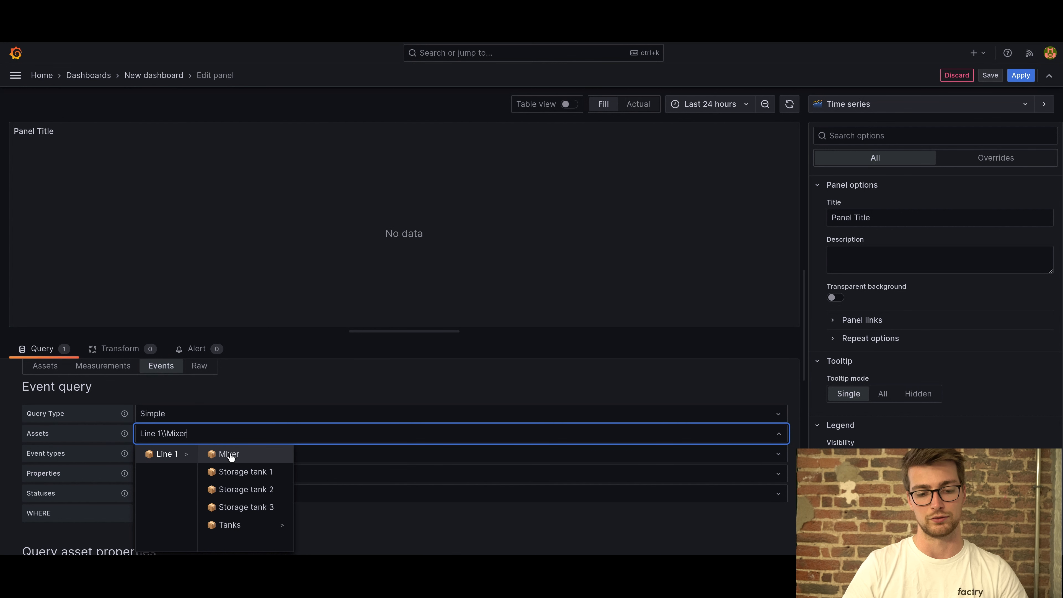
pyautogui.click(395, 529)
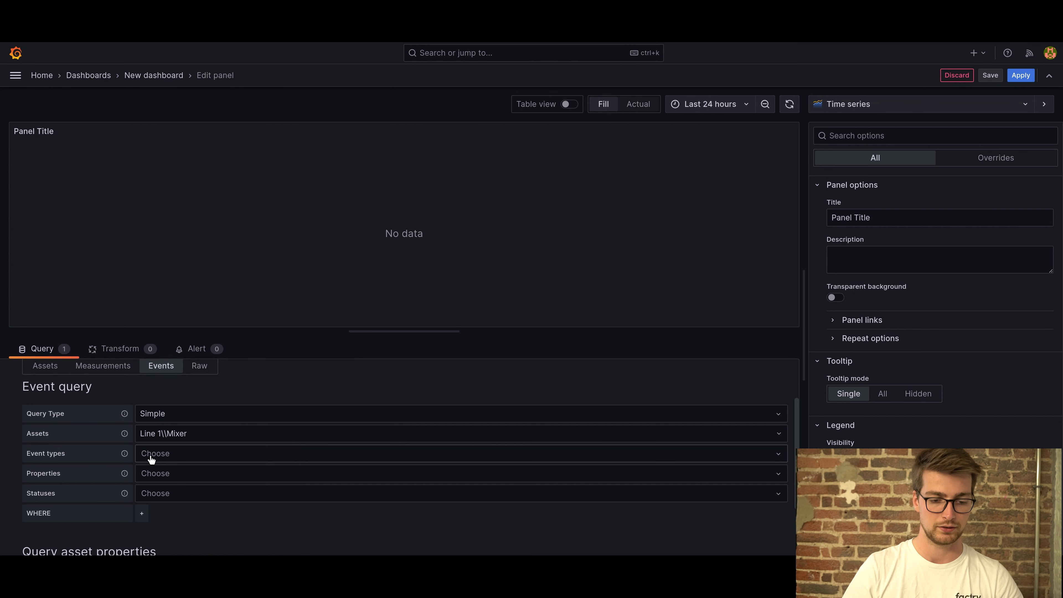
# Step: Limit the event query to the Mixing step event type and display the panel as a table
pyautogui.click(151, 459)
pyautogui.click(181, 540)
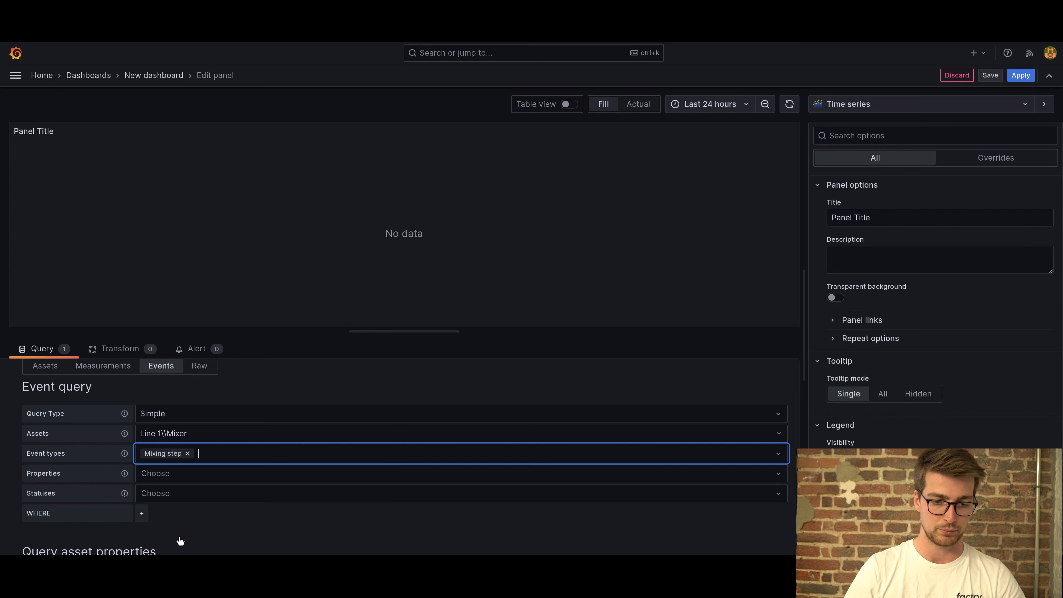
pyautogui.click(741, 318)
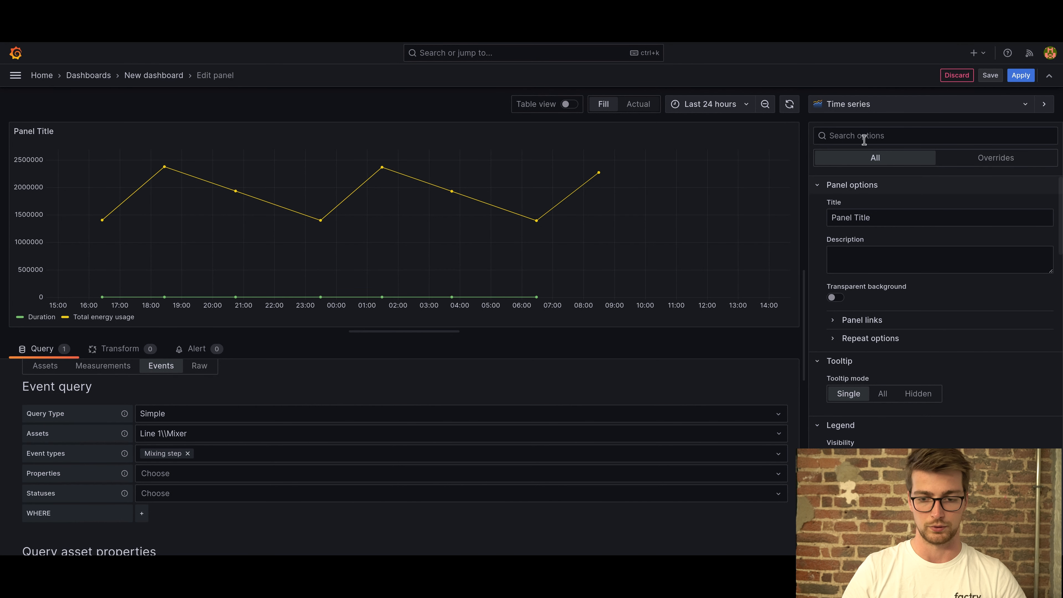
pyautogui.click(874, 104)
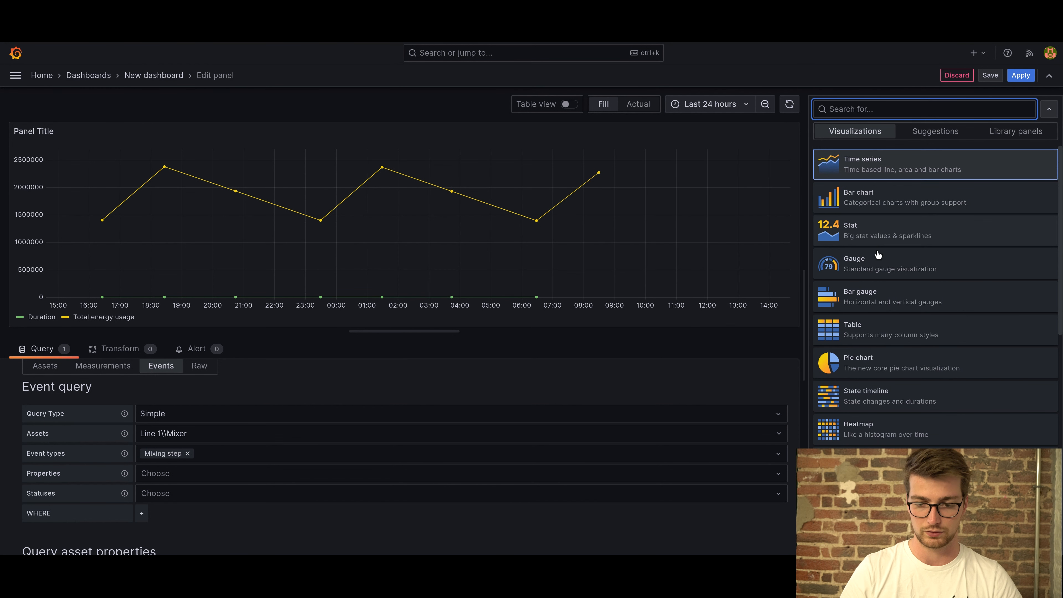
pyautogui.click(875, 331)
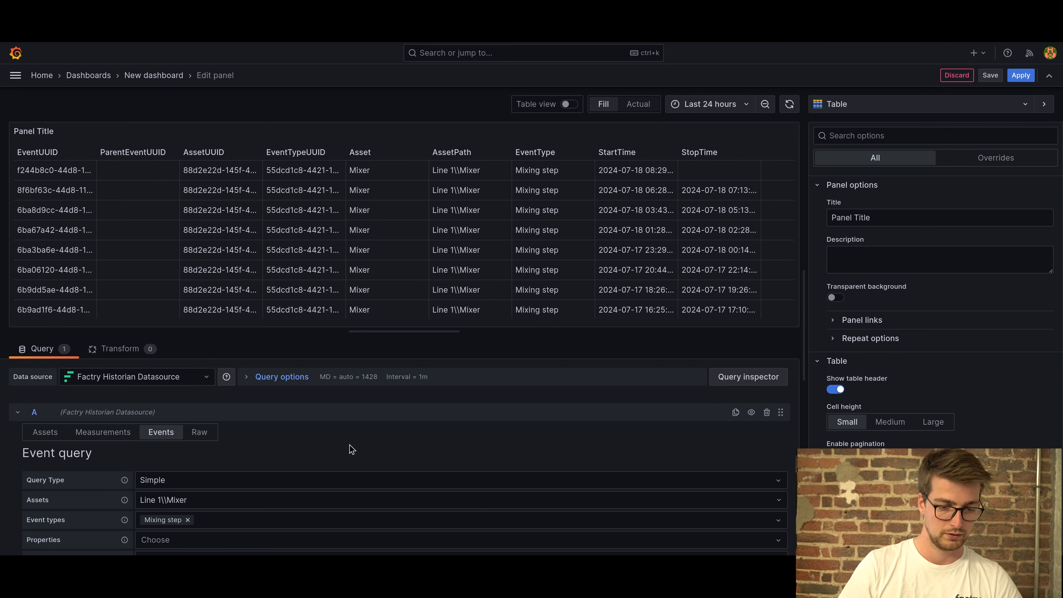
pyautogui.scroll(-2, 347, 447)
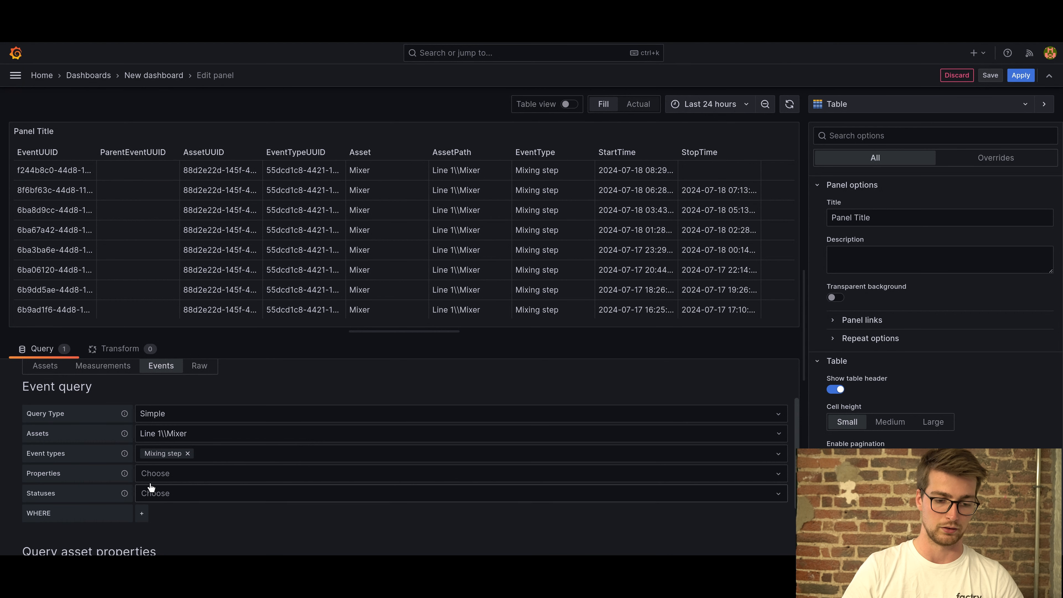
pyautogui.click(166, 476)
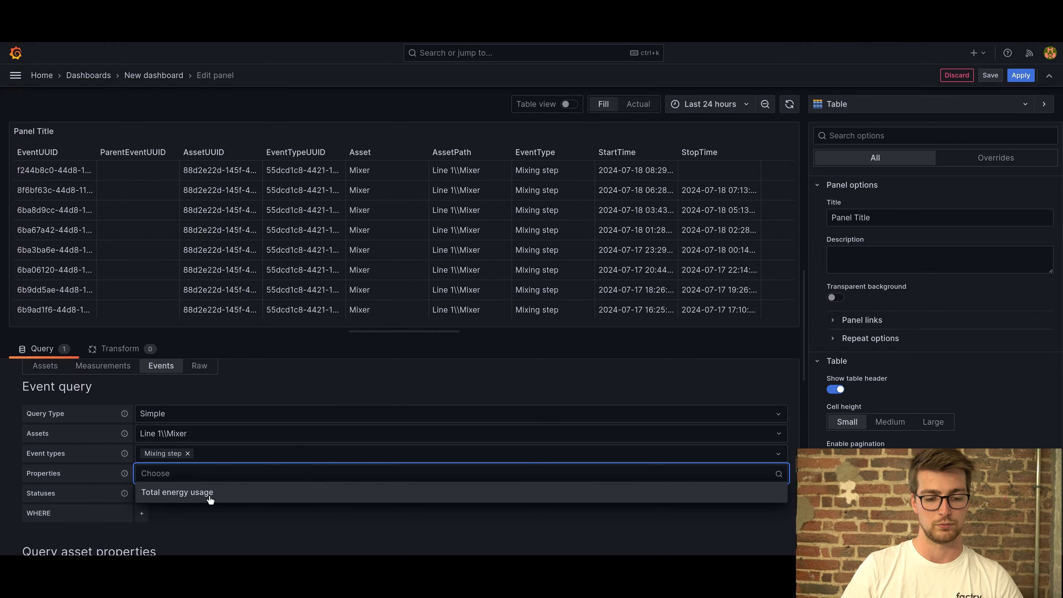
pyautogui.click(226, 547)
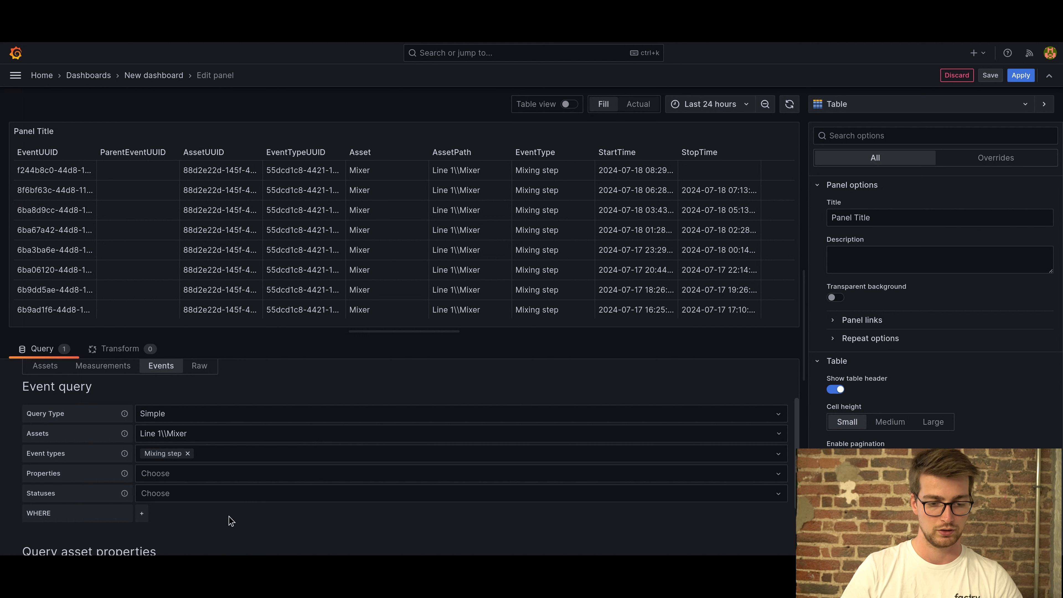
# Step: Change the event query's type to Periodic
pyautogui.scroll(2, 232, 521)
pyautogui.click(186, 486)
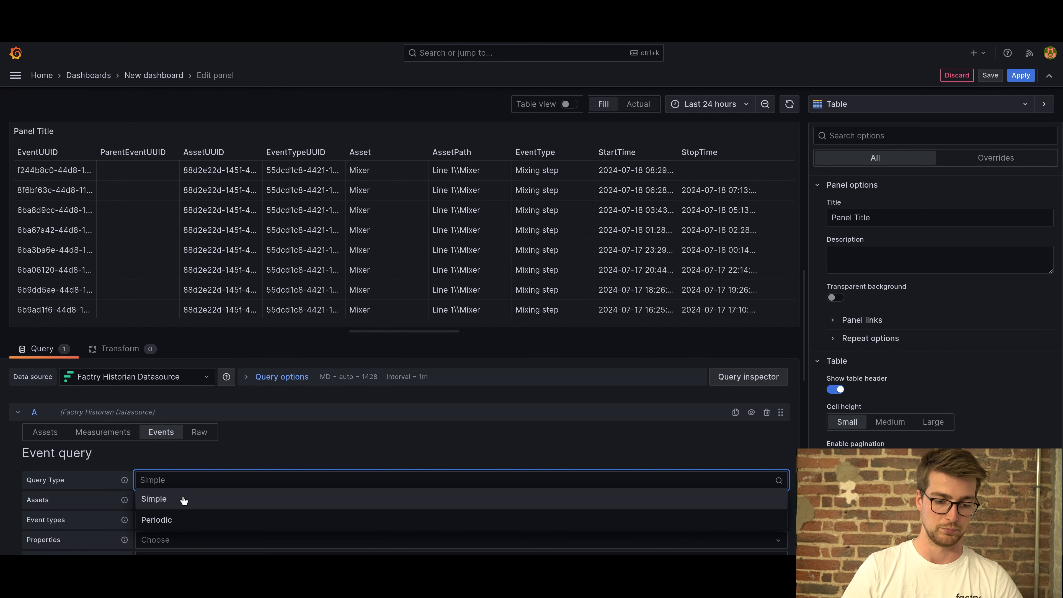
pyautogui.click(168, 521)
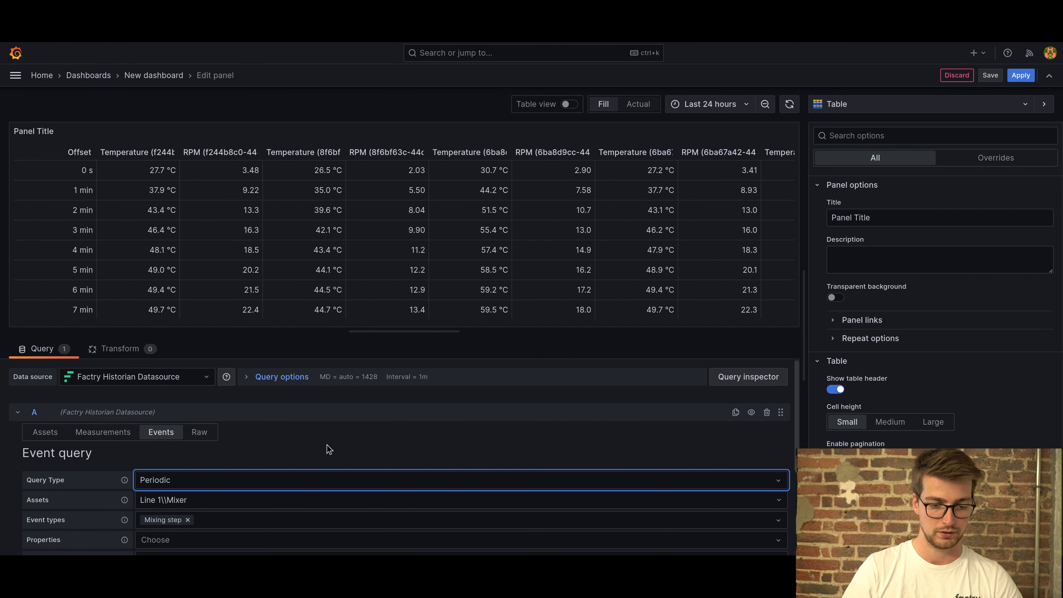
pyautogui.scroll(-2, 431, 440)
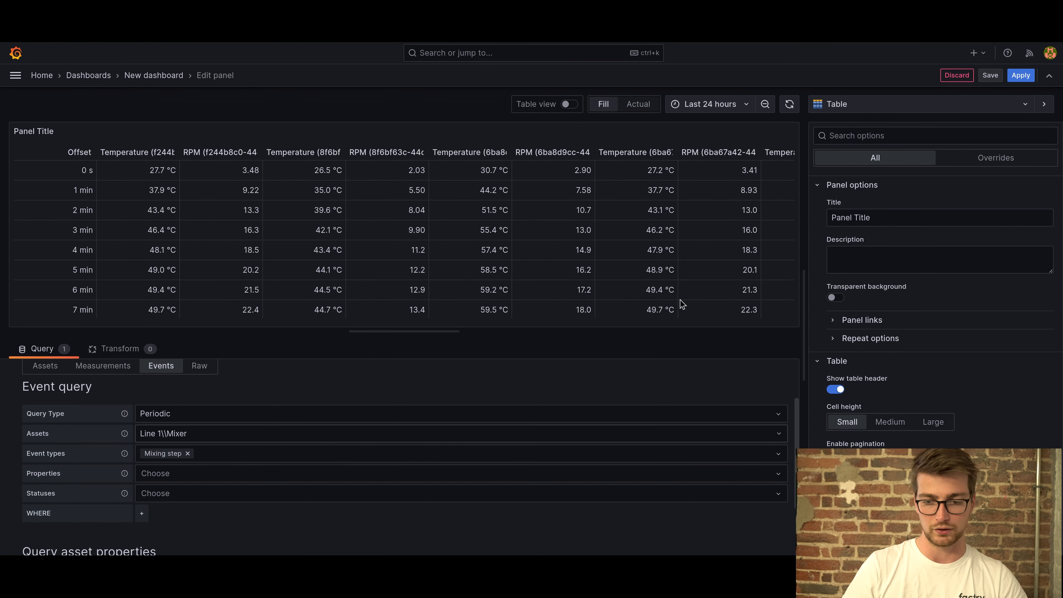
# Step: Change the panel's visualization to Trend and apply it to the dashboard
pyautogui.click(853, 108)
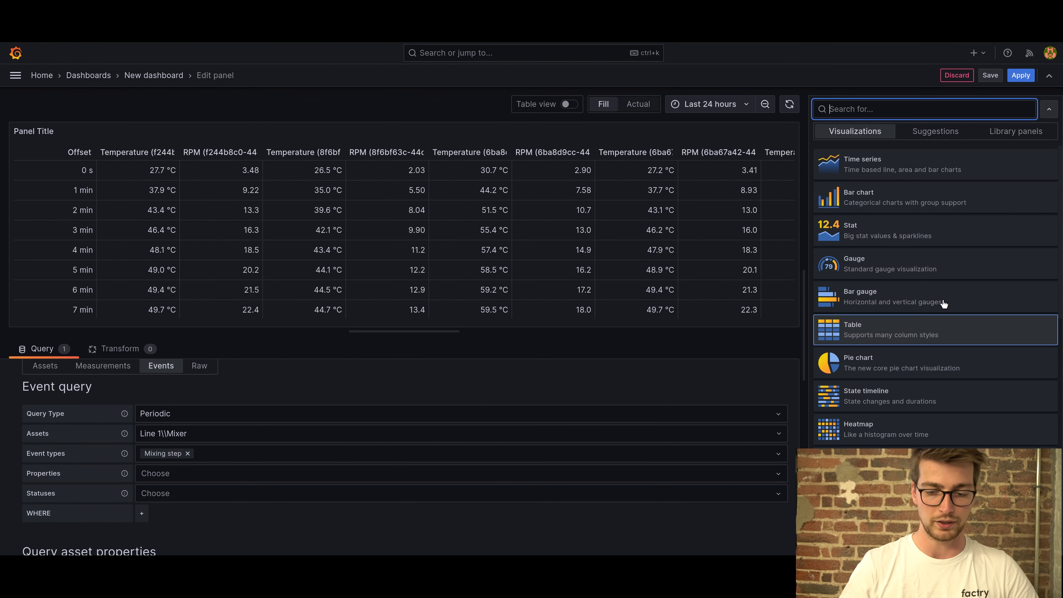
pyautogui.scroll(-8, 942, 332)
pyautogui.scroll(-5, 949, 388)
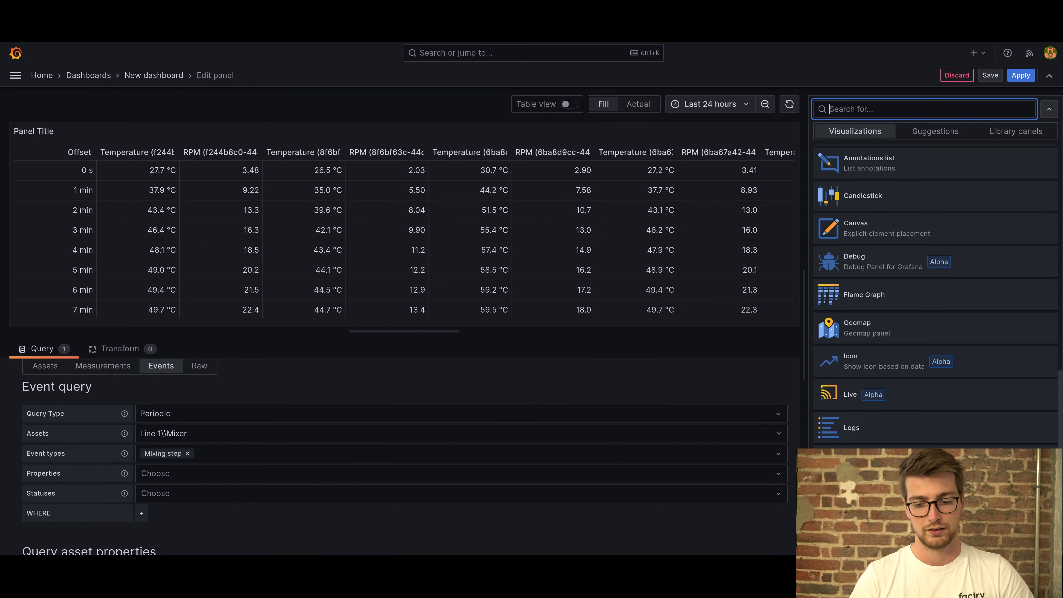
pyautogui.click(408, 551)
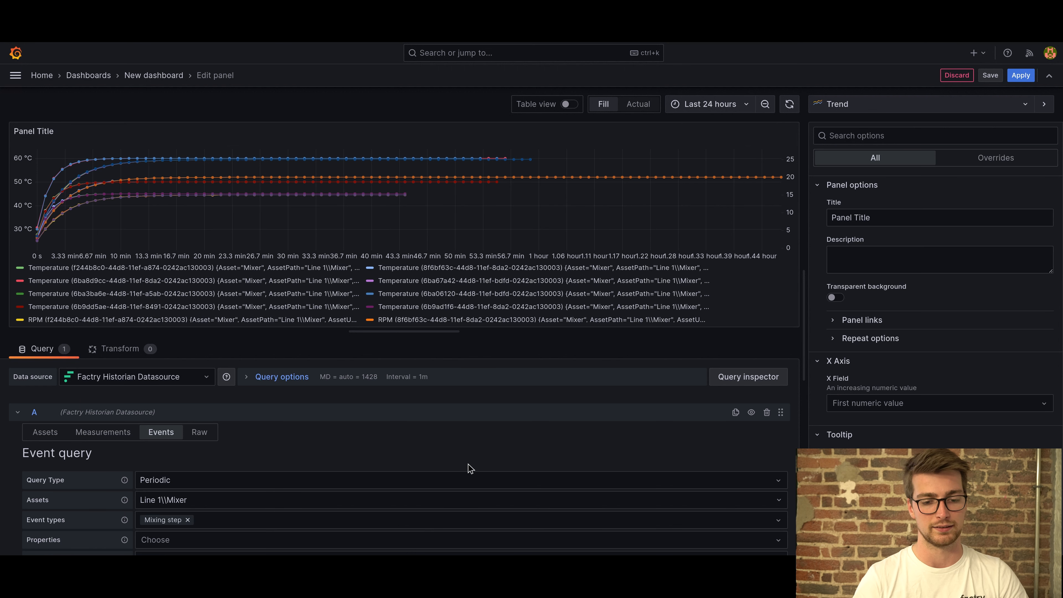
pyautogui.click(1018, 75)
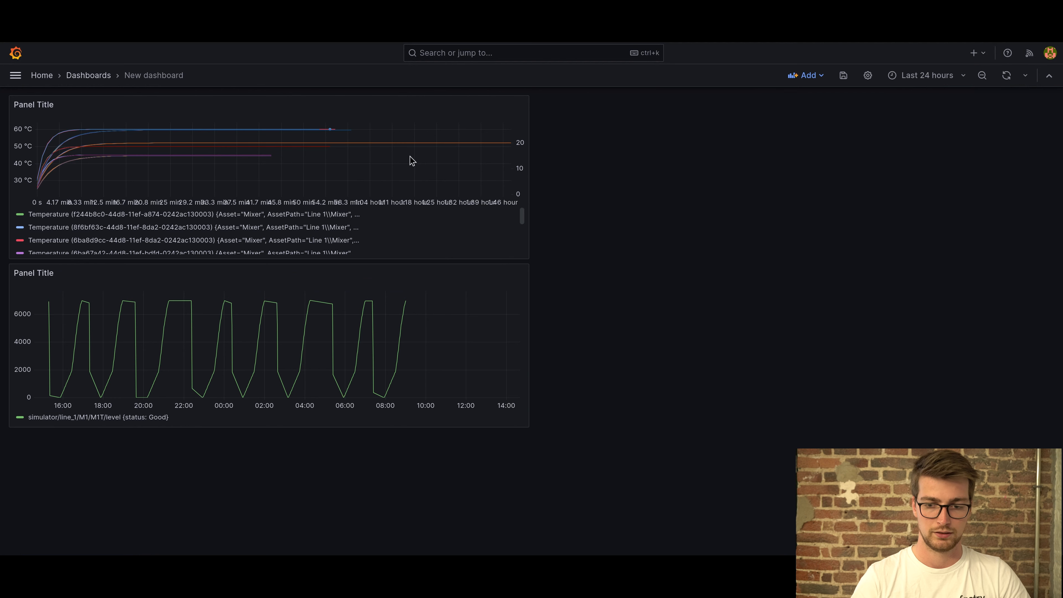
# Step: Add a new query variable to the dashboard settings and name it Tanks
pyautogui.click(867, 76)
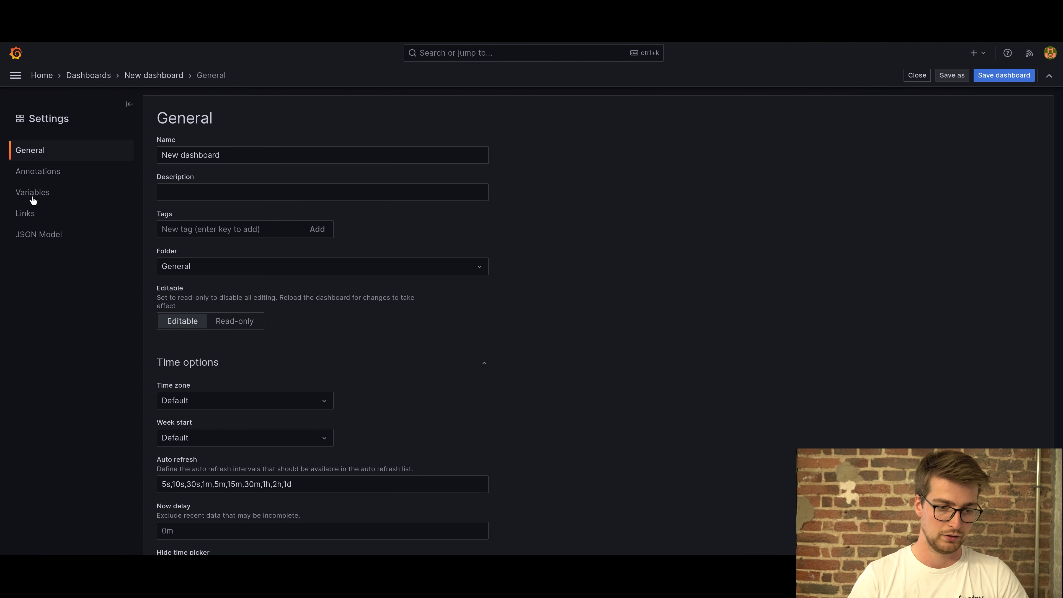
pyautogui.click(32, 197)
pyautogui.click(596, 205)
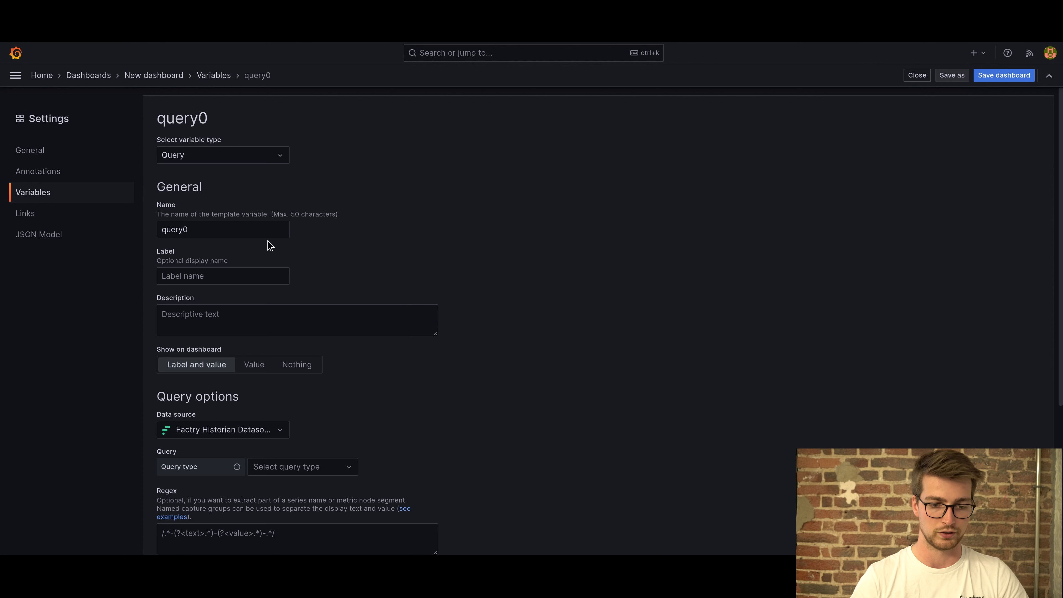
pyautogui.doubleClick(229, 230)
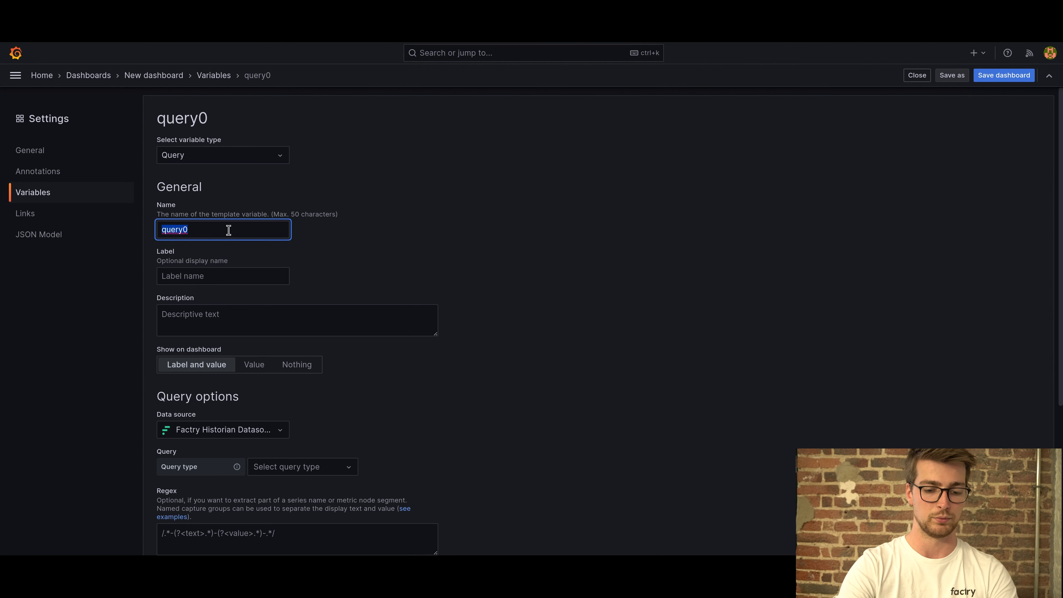
pyautogui.write('Tanks')
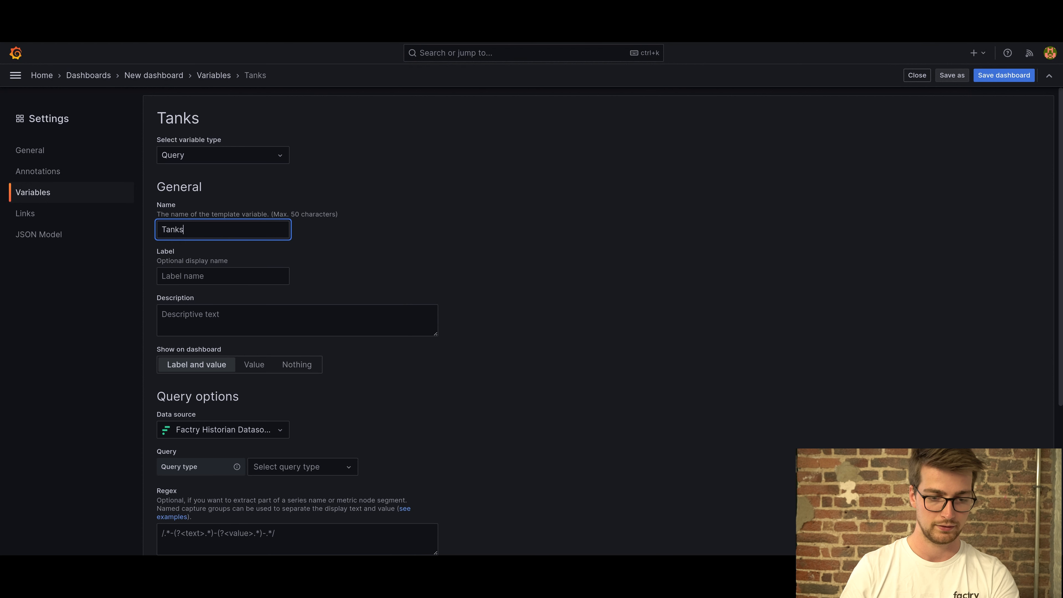
pyautogui.click(444, 253)
# Step: Set the Tanks variable's query type to Asset with Tanks as parent asset, and return to the dashboard
pyautogui.scroll(-3, 327, 342)
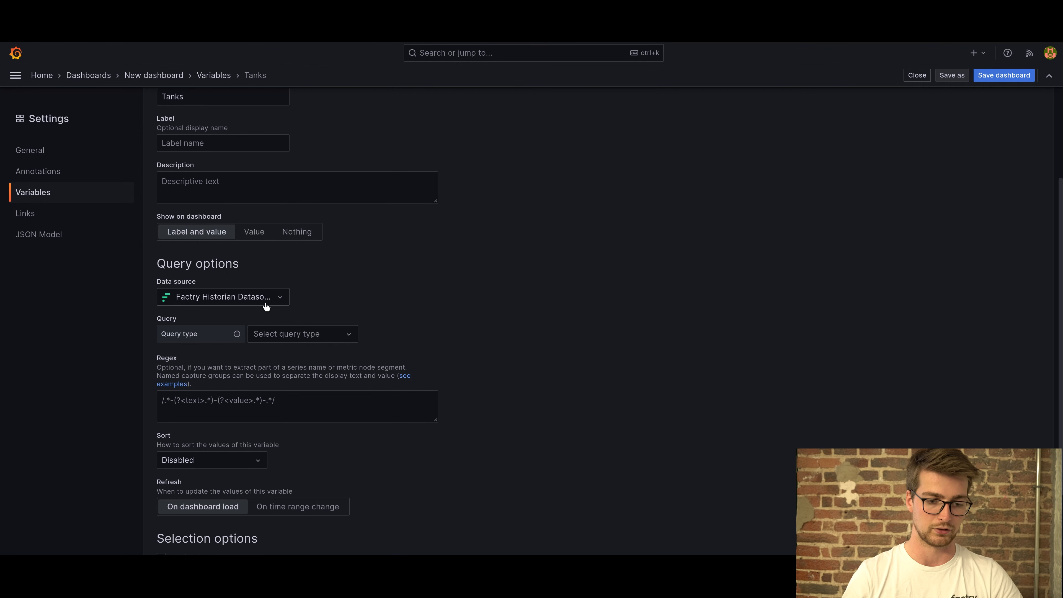
pyautogui.click(297, 338)
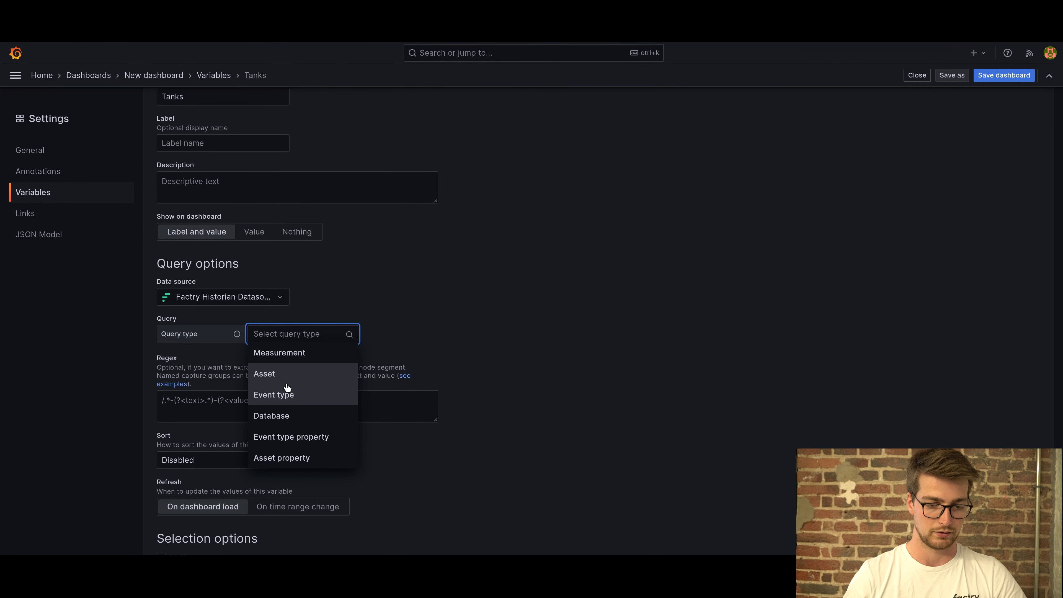
pyautogui.click(274, 382)
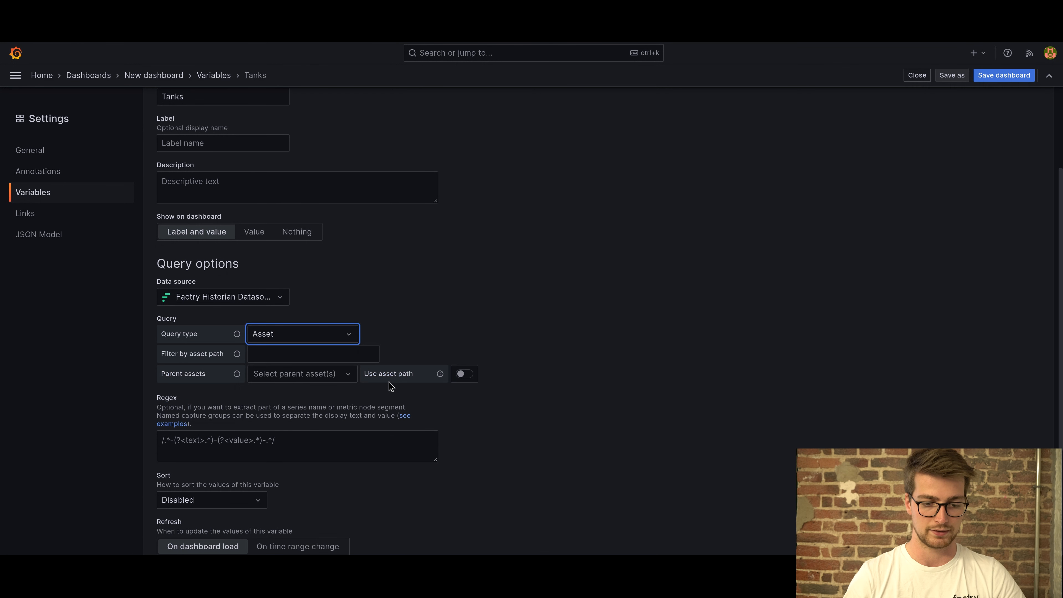
pyautogui.click(301, 379)
pyautogui.scroll(-2, 293, 439)
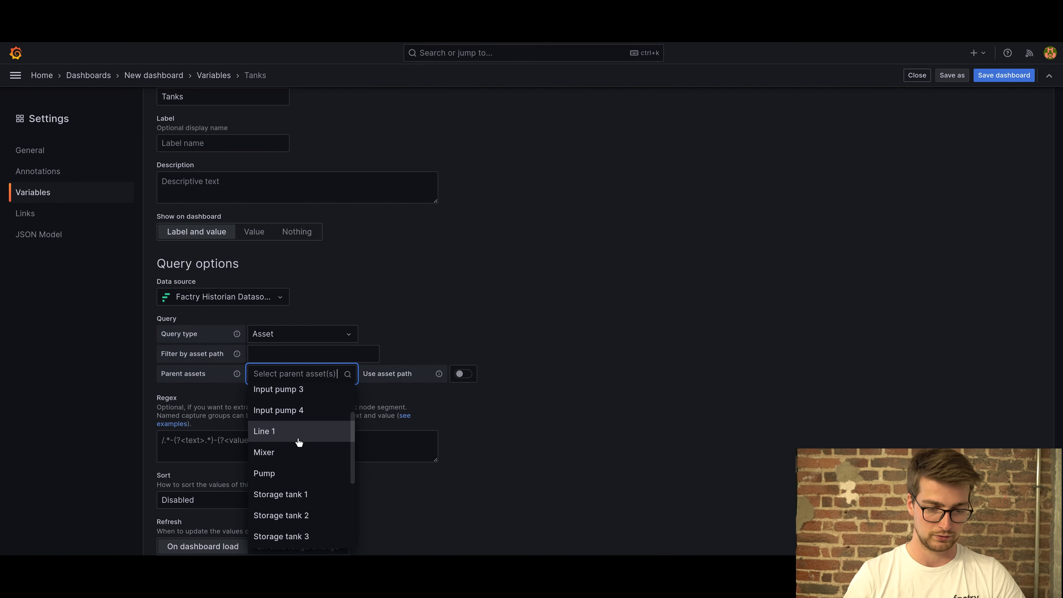
pyautogui.scroll(-3, 299, 443)
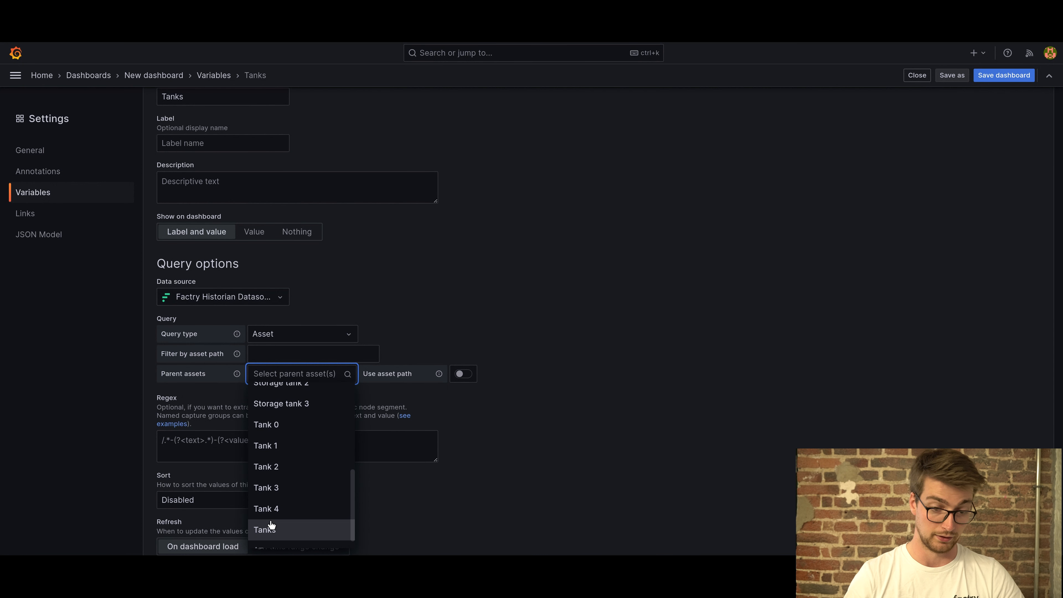
pyautogui.click(273, 530)
pyautogui.scroll(-3, 514, 374)
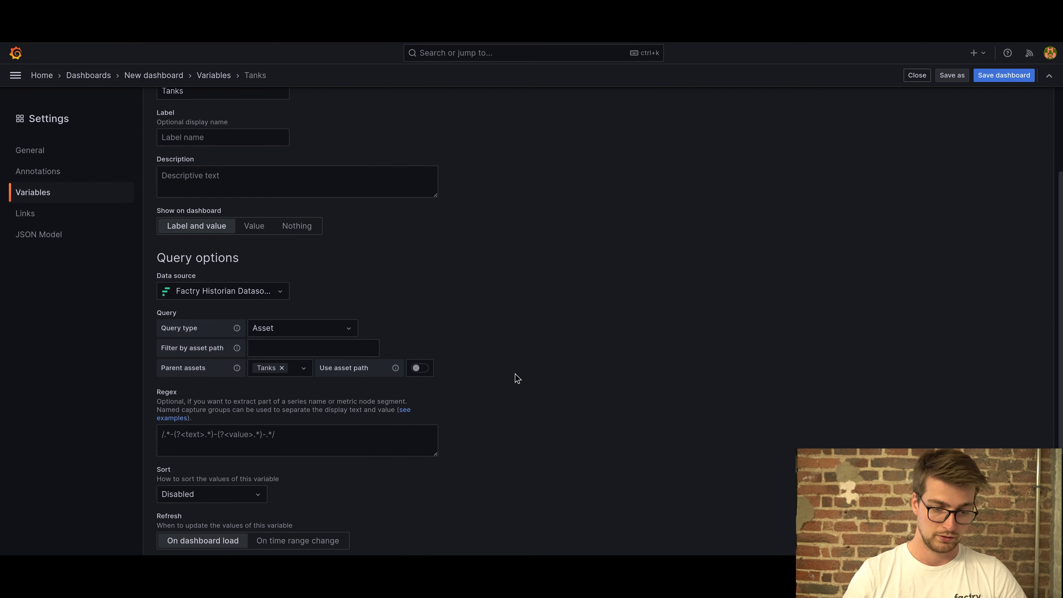
pyautogui.scroll(-1, 429, 448)
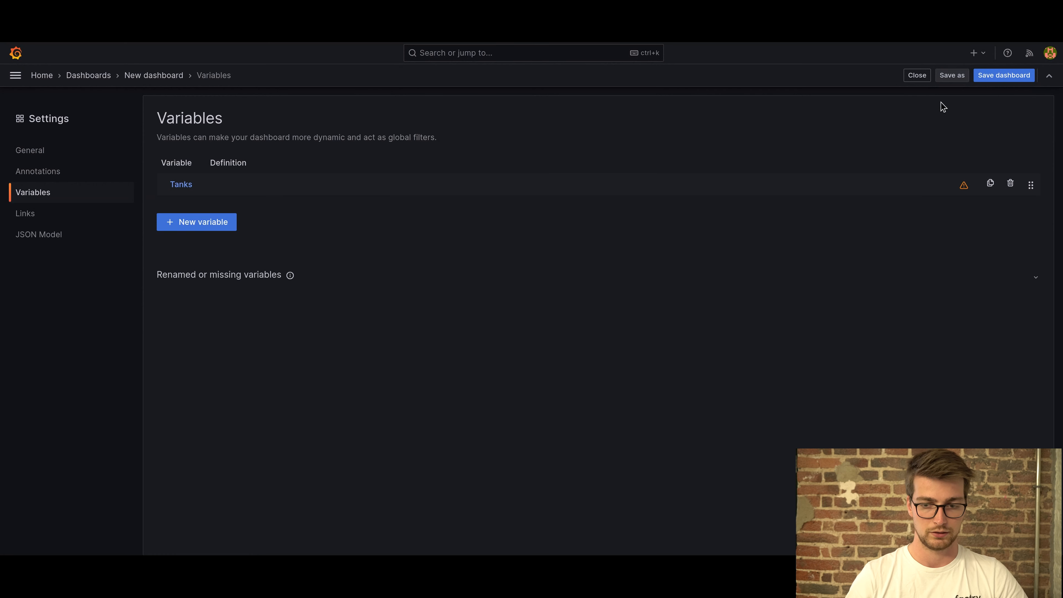
pyautogui.click(913, 76)
# Step: Add a visualization querying the Level property of the $Tanks asset variable and apply it to the dashboard
pyautogui.click(804, 76)
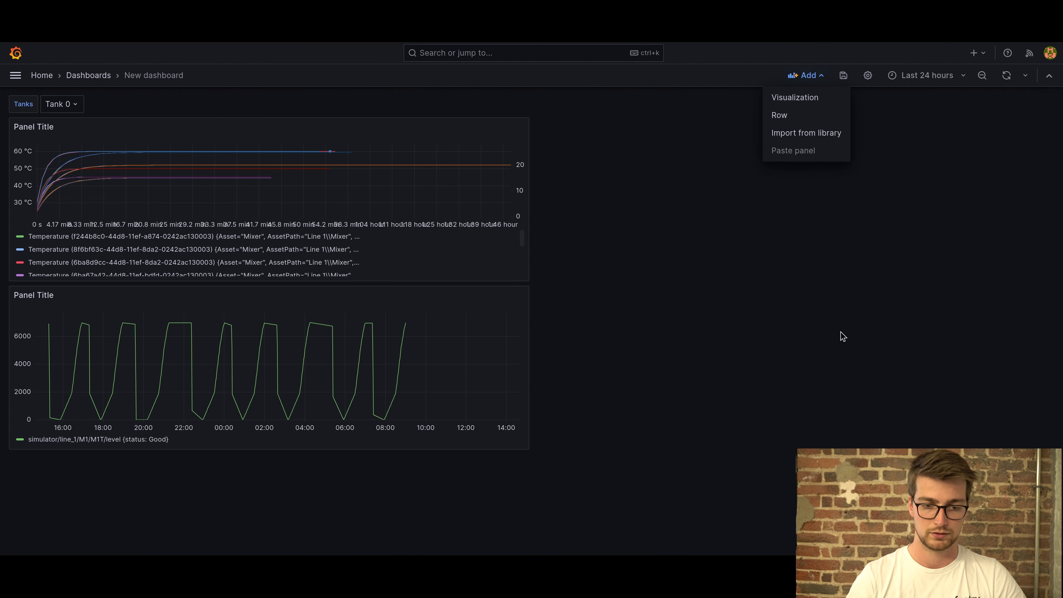
pyautogui.click(788, 98)
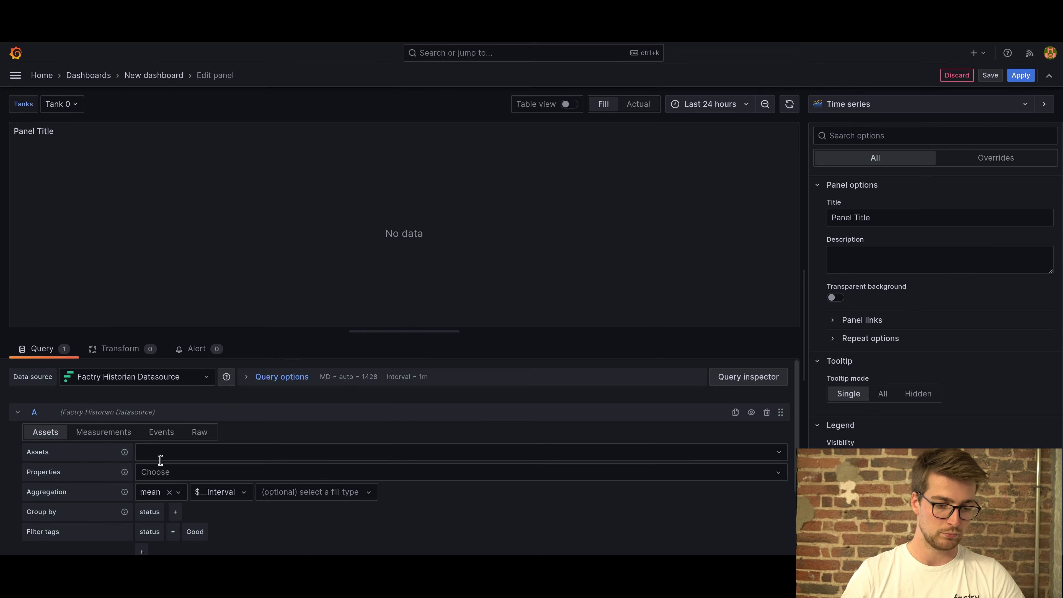
pyautogui.click(163, 455)
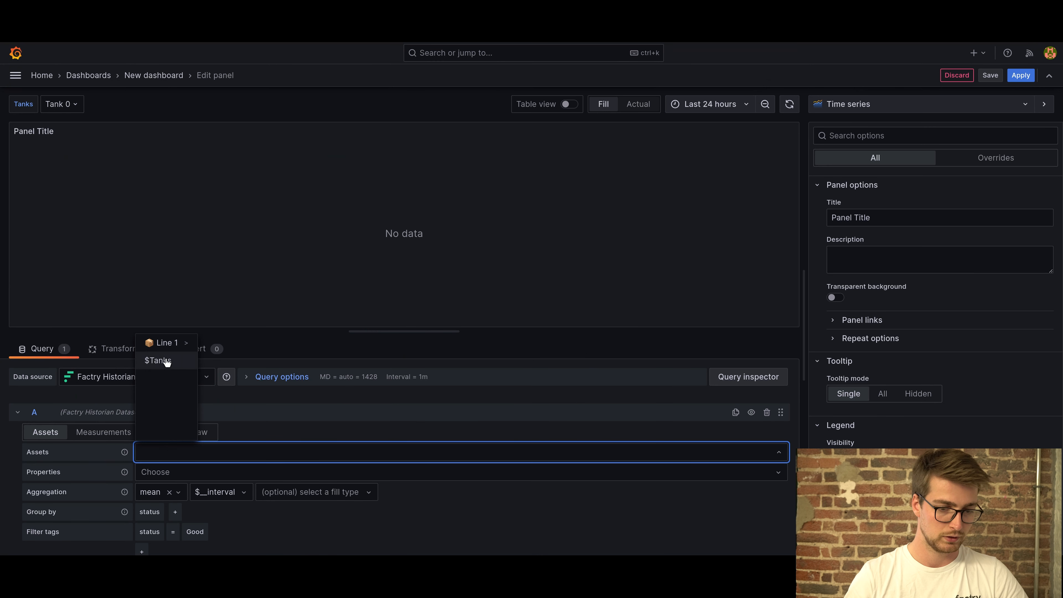
pyautogui.click(162, 361)
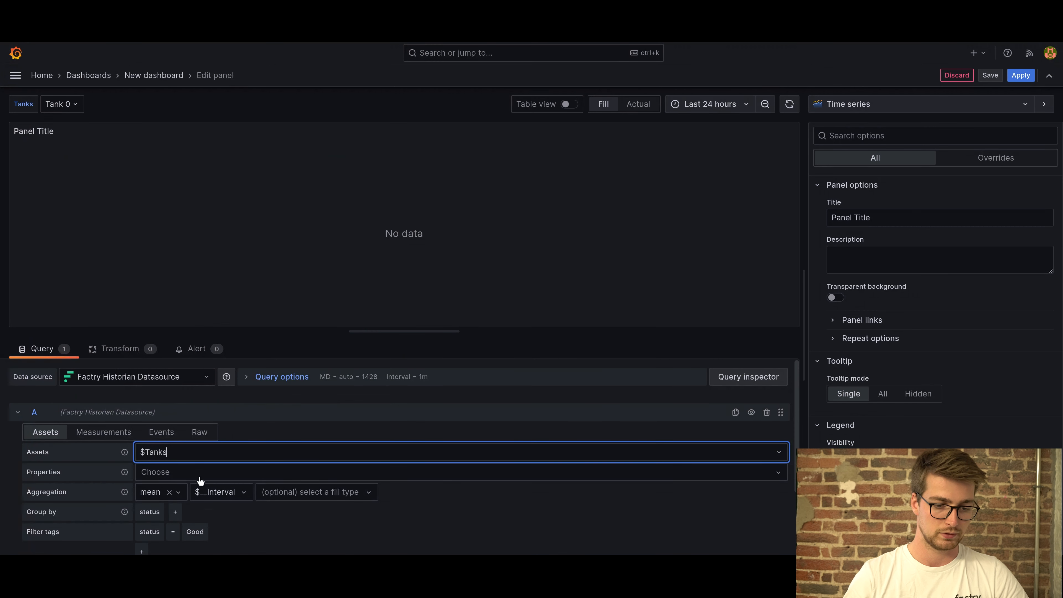
pyautogui.click(172, 471)
pyautogui.click(157, 492)
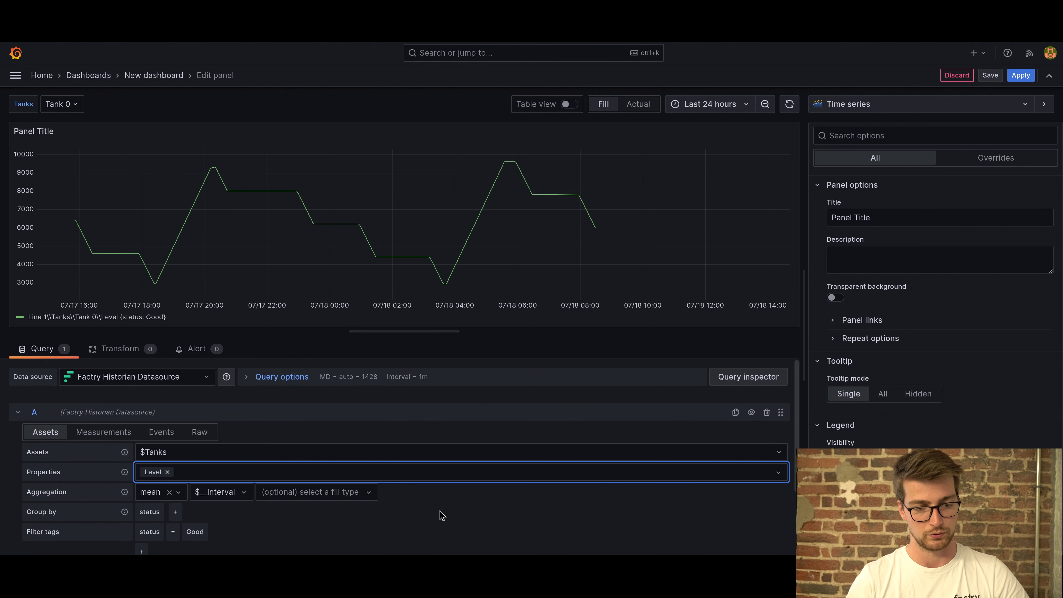
pyautogui.click(1021, 76)
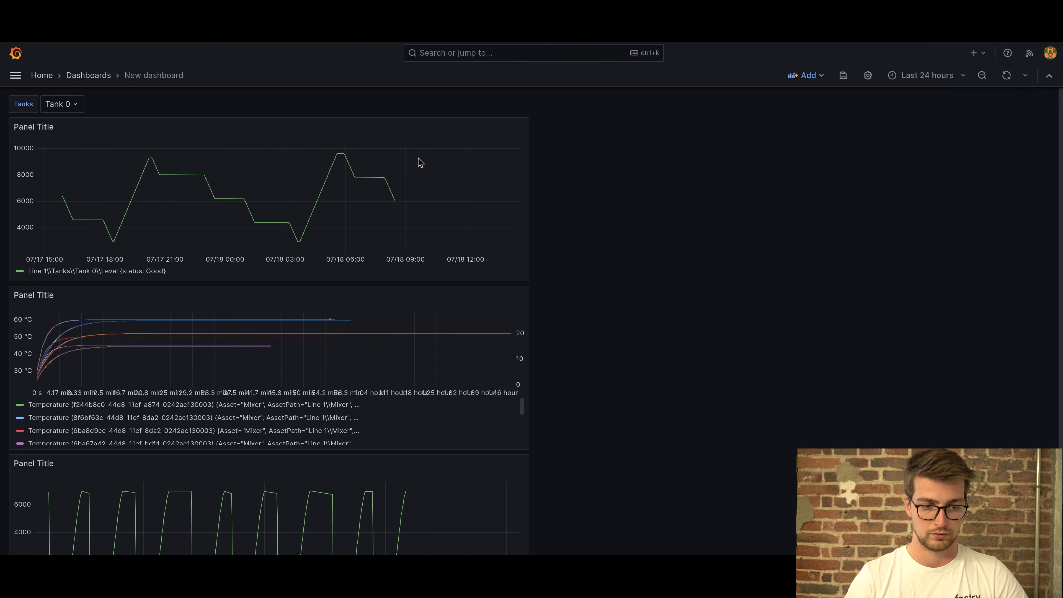
# Step: Switch the dashboard's Tanks variable to Tank 1 and then to Tank 2
pyautogui.click(61, 108)
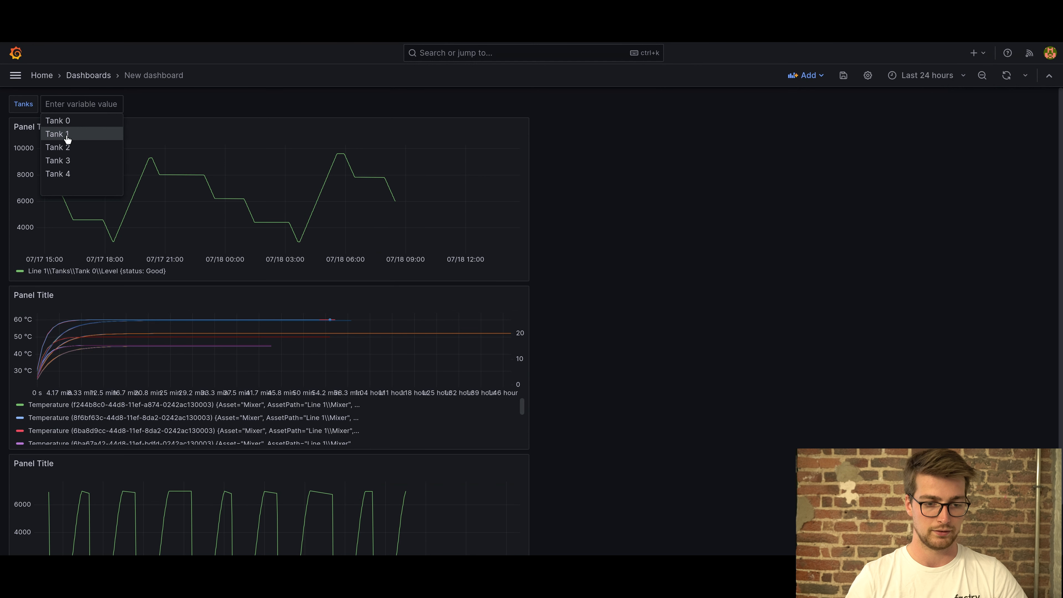
pyautogui.click(67, 135)
pyautogui.click(54, 109)
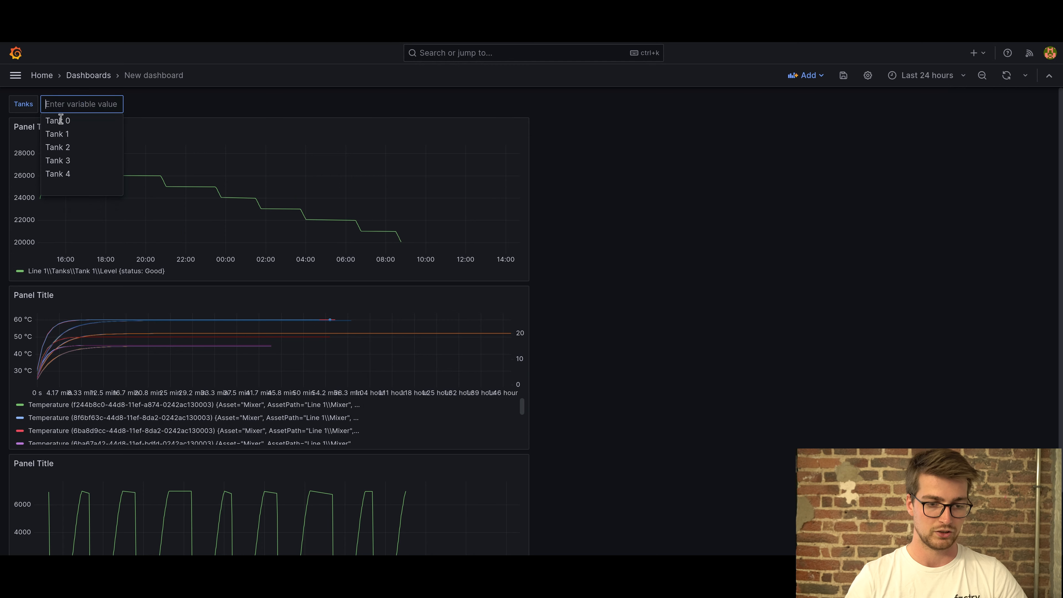
pyautogui.click(62, 150)
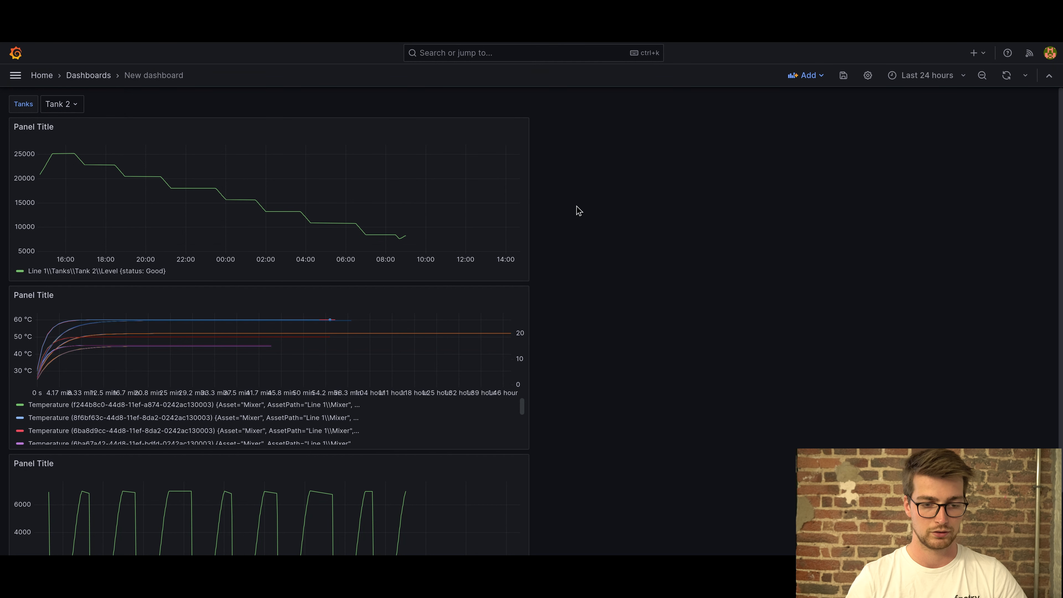
# Step: Add an annotation query to the dashboard settings for Mixing step events on the Line 1\\Mixer asset
pyautogui.click(867, 76)
pyautogui.click(58, 181)
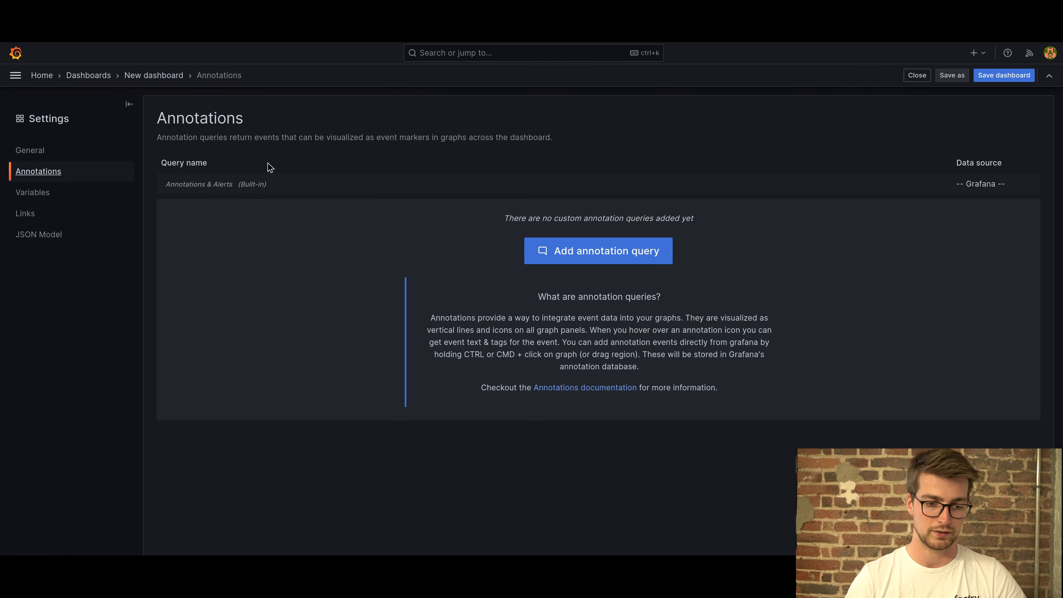
pyautogui.click(600, 251)
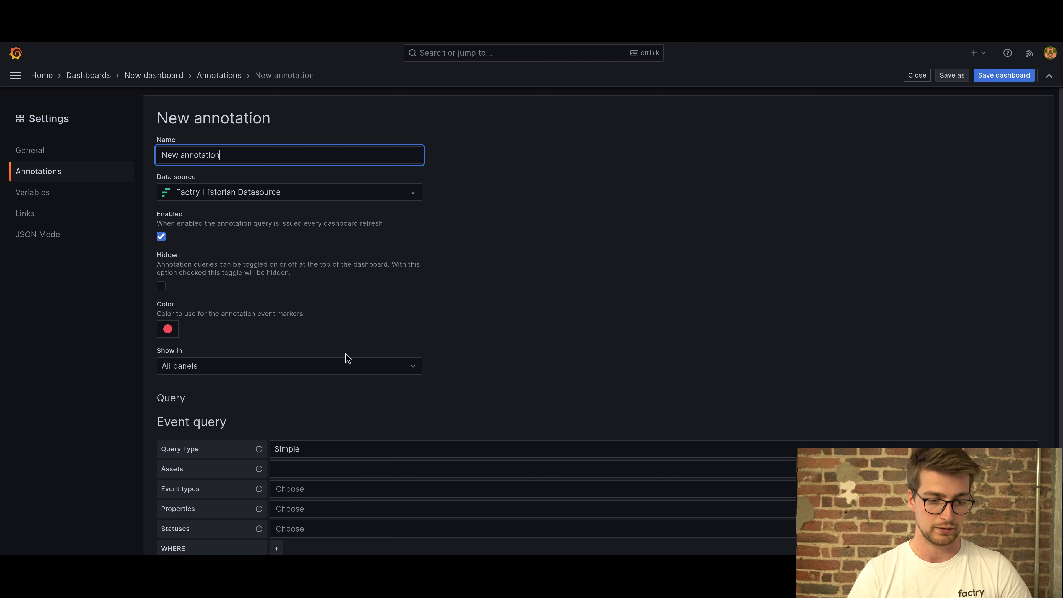
pyautogui.click(310, 470)
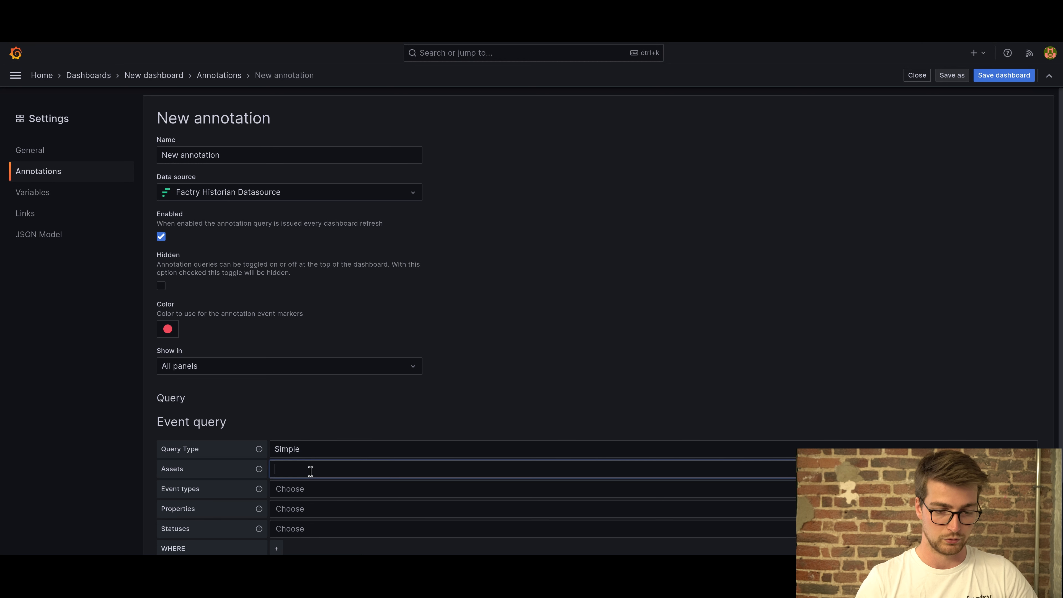
pyautogui.click(310, 363)
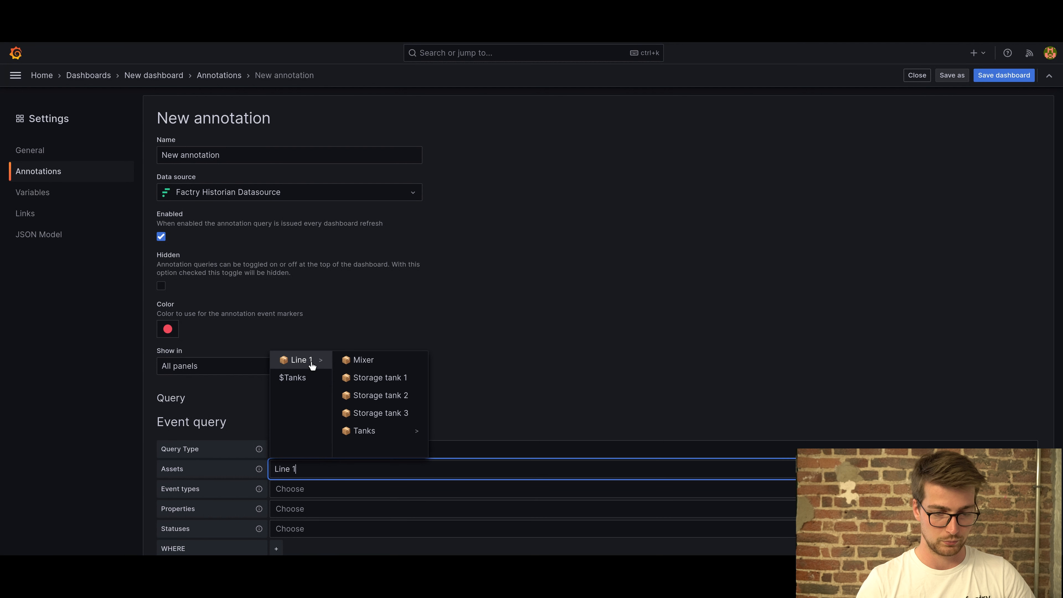
pyautogui.click(382, 361)
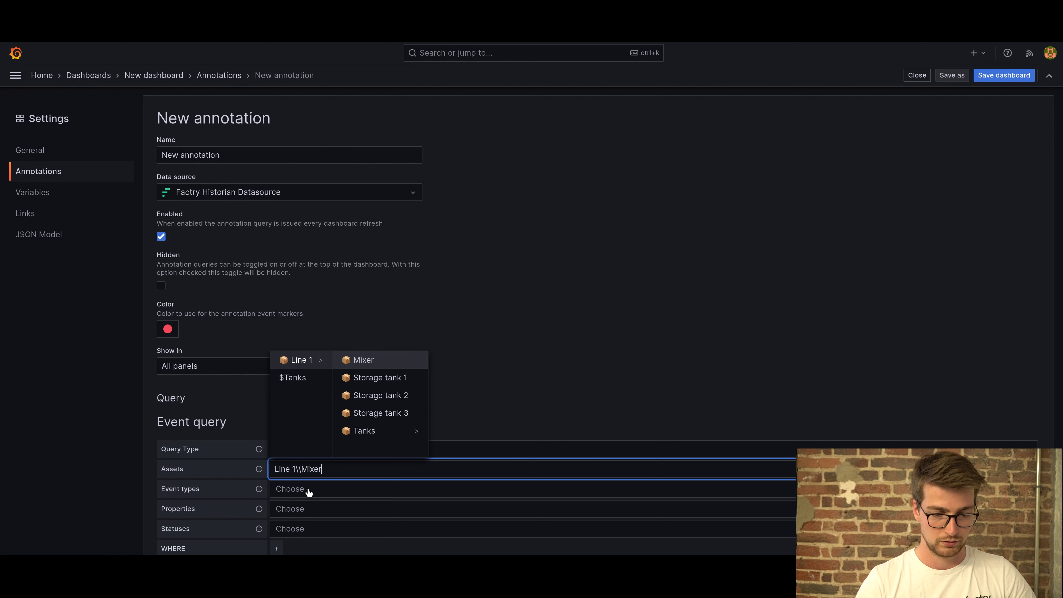
pyautogui.click(310, 491)
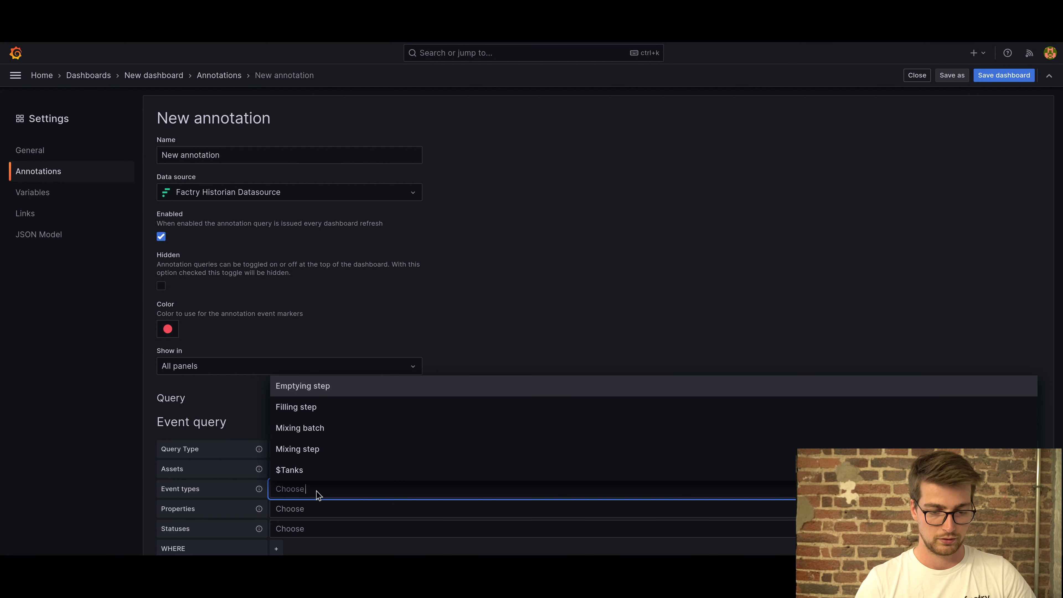
pyautogui.click(321, 457)
pyautogui.click(508, 385)
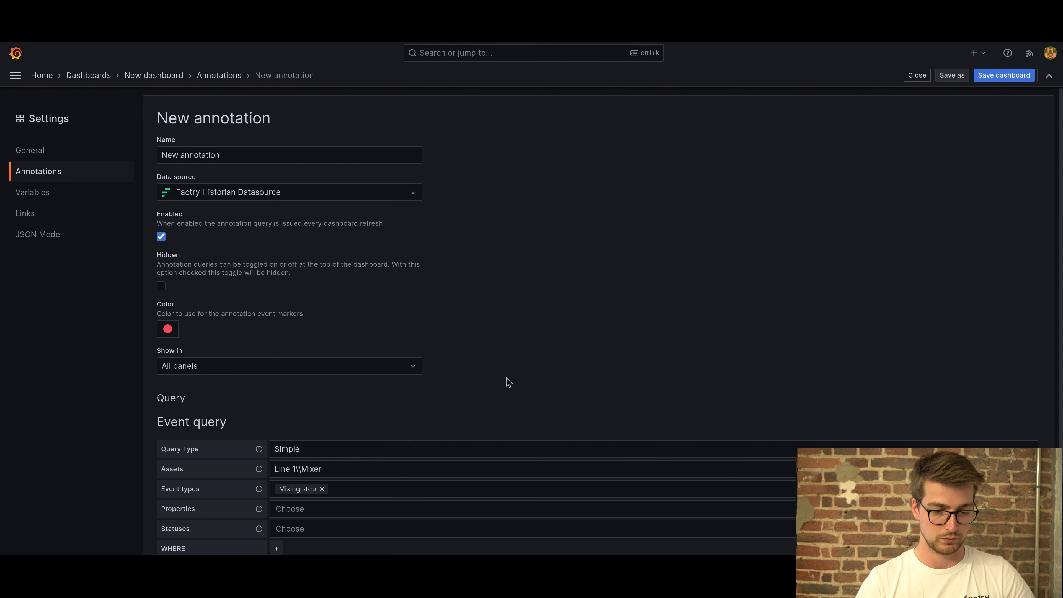
# Step: Apply the annotation query, return to the dashboard, and toggle the New annotation display off and back on
pyautogui.scroll(-2, 521, 361)
pyautogui.scroll(-3, 572, 294)
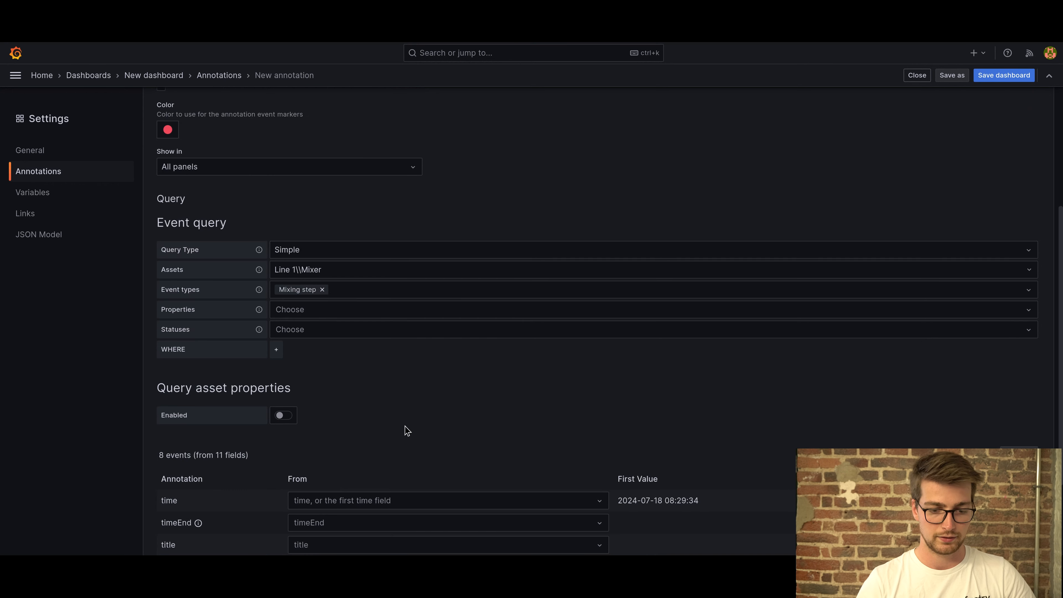
pyautogui.scroll(5, 602, 373)
pyautogui.scroll(-8, 586, 333)
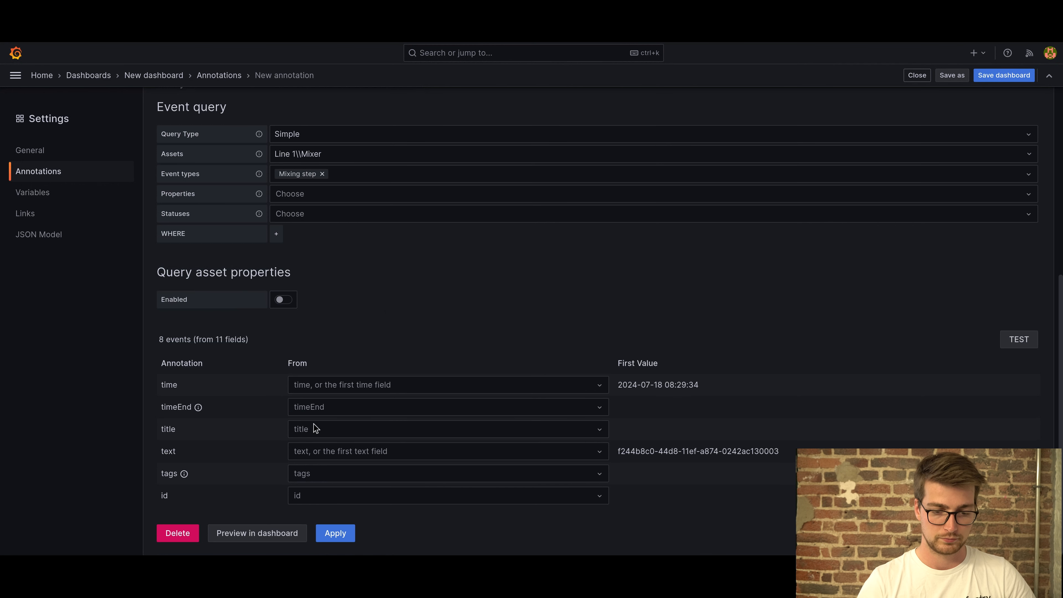
pyautogui.click(340, 540)
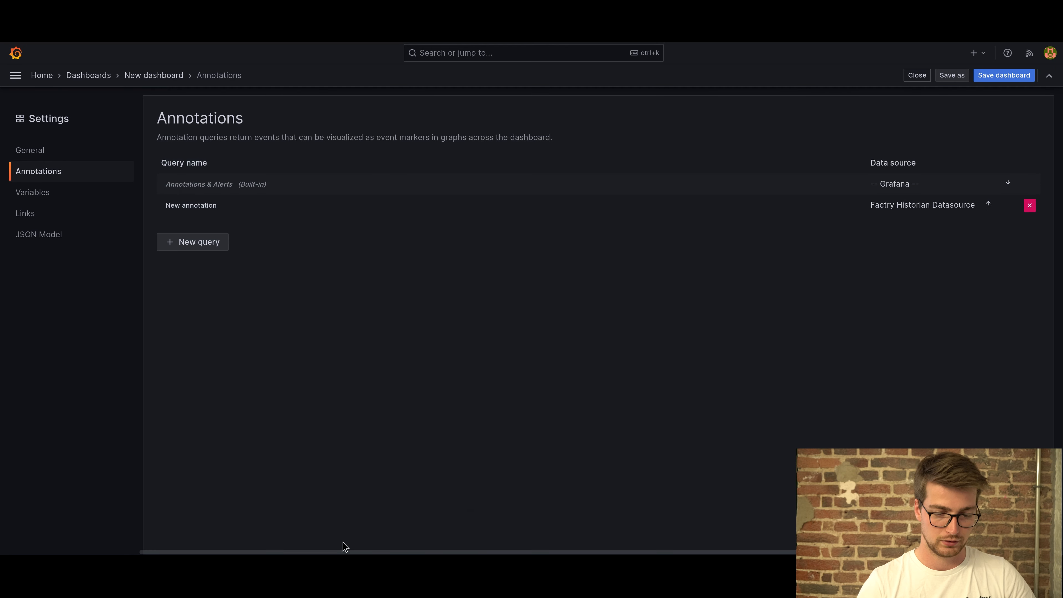
pyautogui.click(916, 75)
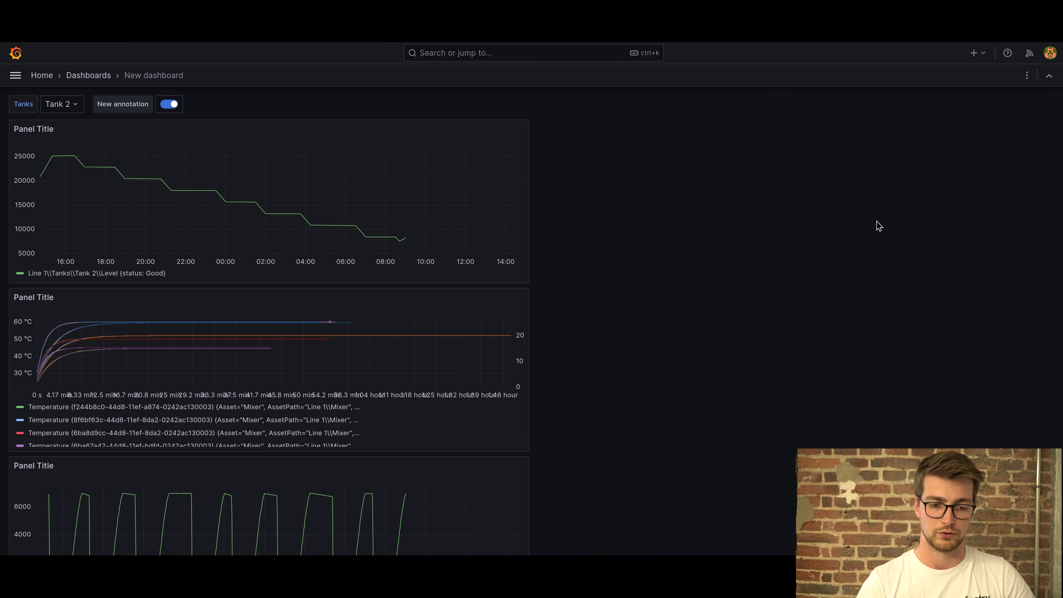
pyautogui.click(169, 105)
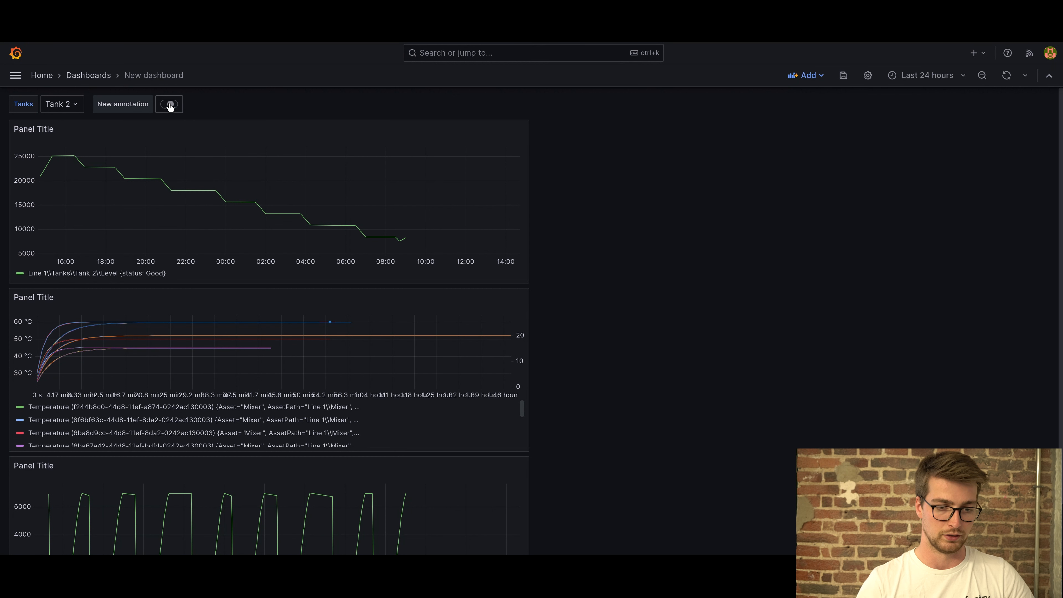
pyautogui.click(169, 104)
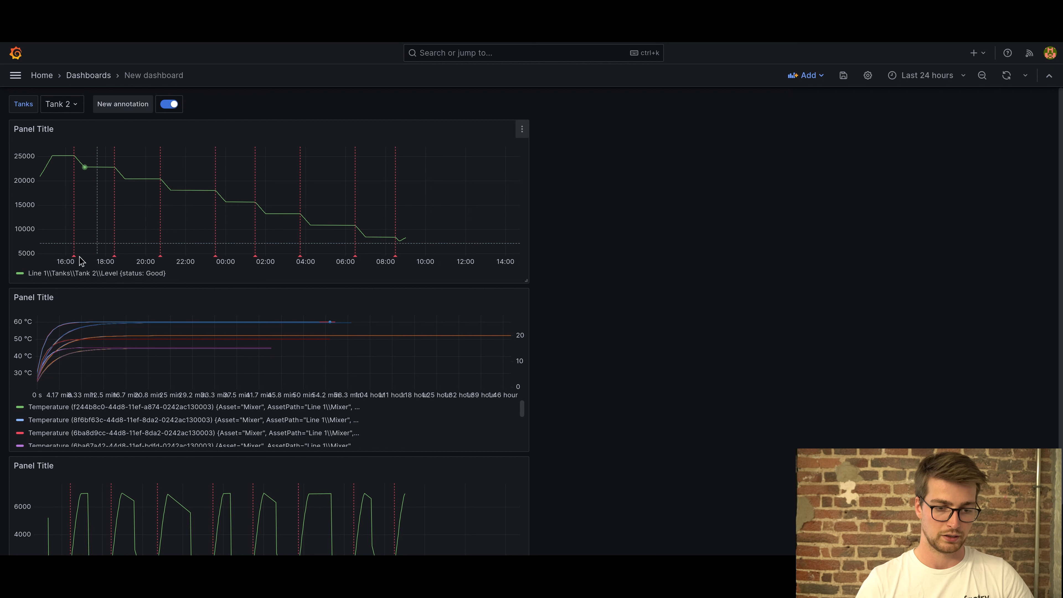